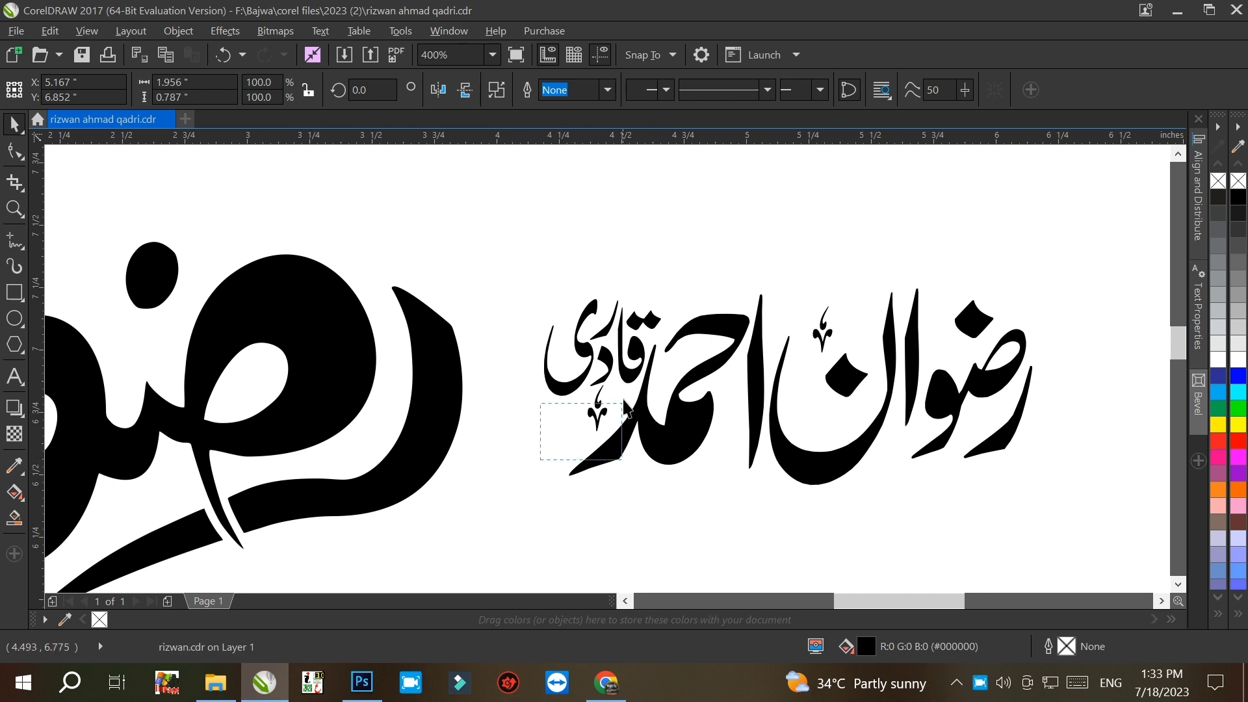
Step: Nudge the small mark beneath the smaller calligraphy slightly inward and weld that calligraphy's pieces into one object
click(597, 411)
drag(609, 423, 614, 431)
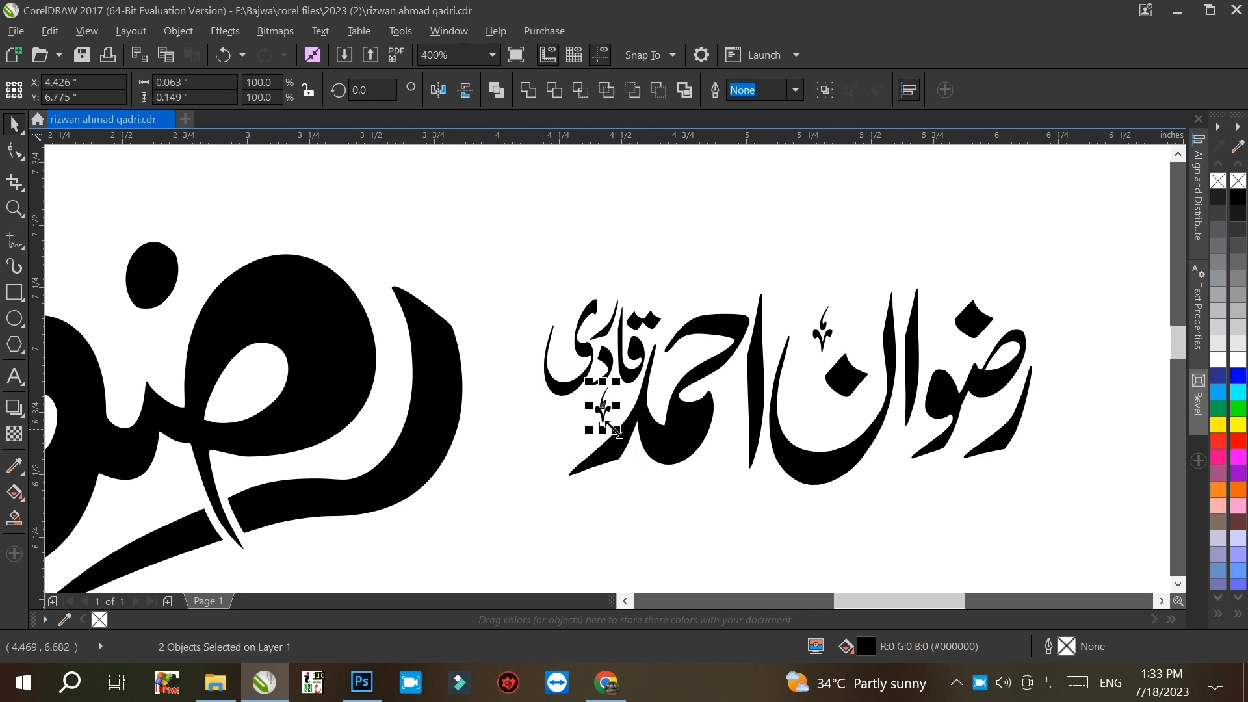
scroll(580, 375, down, 1)
drag(891, 270, 530, 492)
click(531, 99)
scroll(729, 366, down, 1)
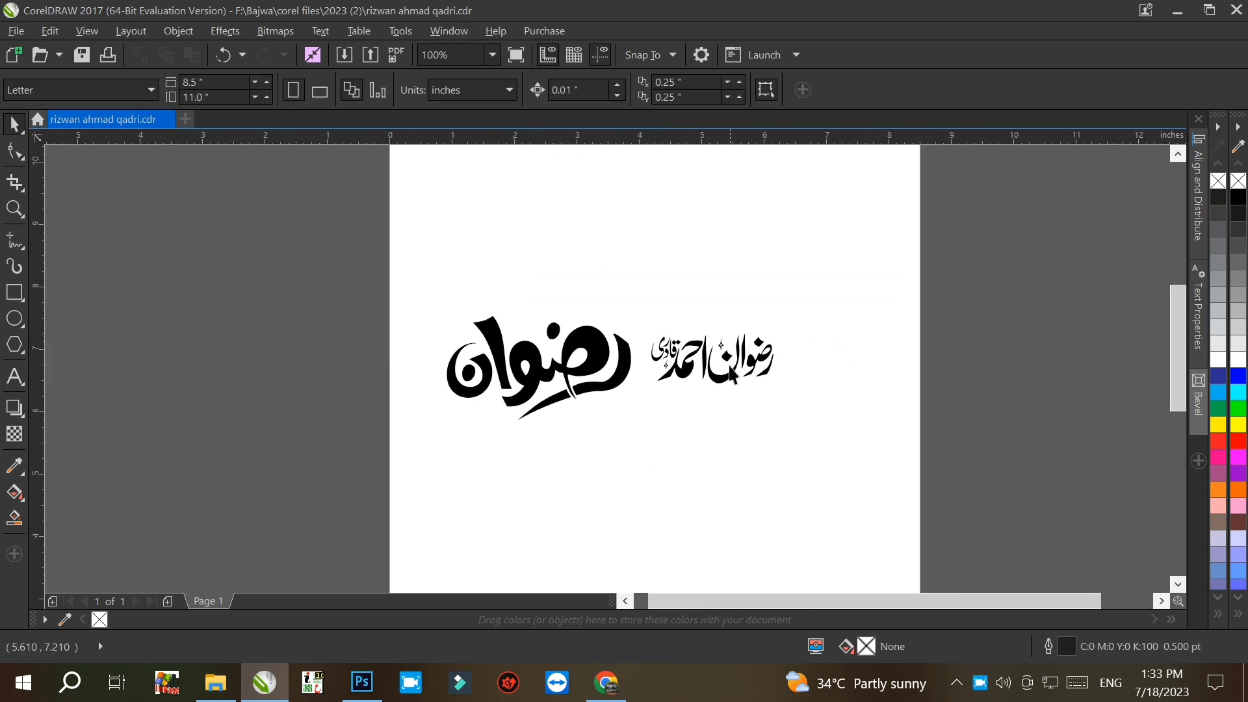
Step: Move both calligraphy designs off the page onto the empty pasteboard beside it
drag(728, 366, 720, 422)
drag(559, 368, 331, 299)
key(ctrl+z)
drag(426, 293, 785, 469)
drag(729, 425, 285, 293)
click(135, 372)
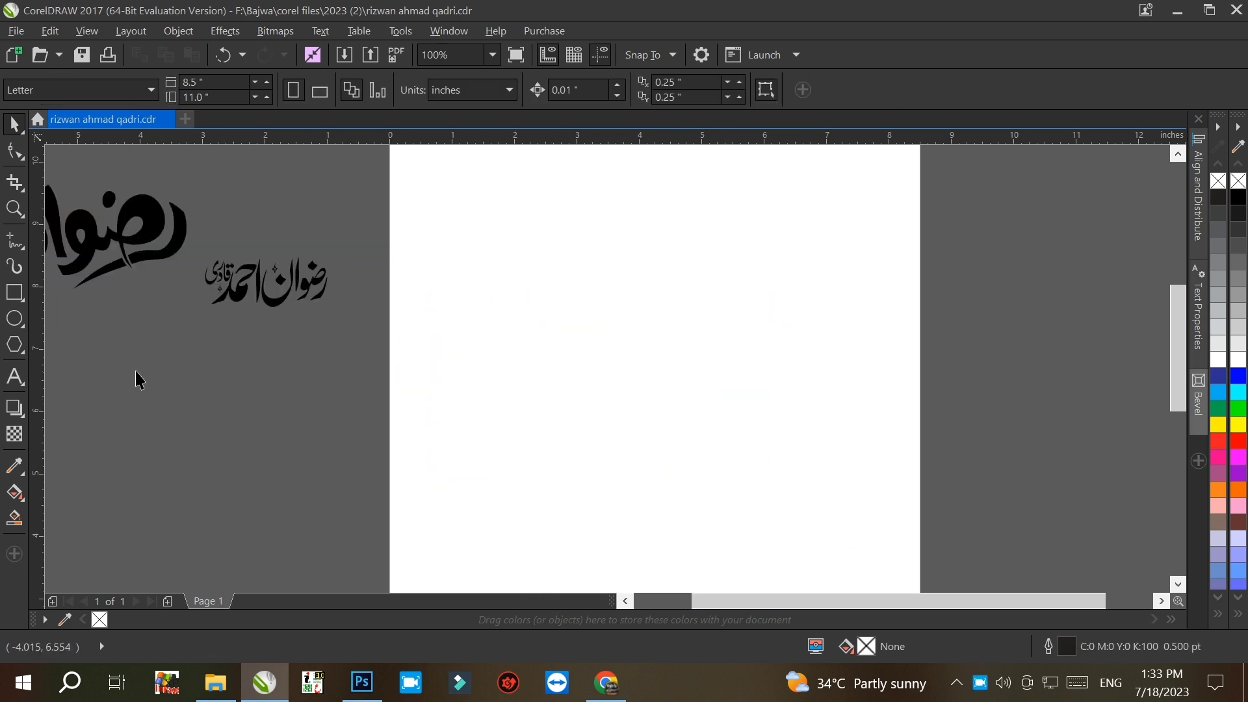
Step: Draw a rectangle on the page and set its size to 16 inches wide by 9 inches high
click(14, 293)
mouse_move(494, 232)
mouse_down()
mouse_move(852, 379)
mouse_move(838, 377)
mouse_up()
double_click(188, 82)
text(16)
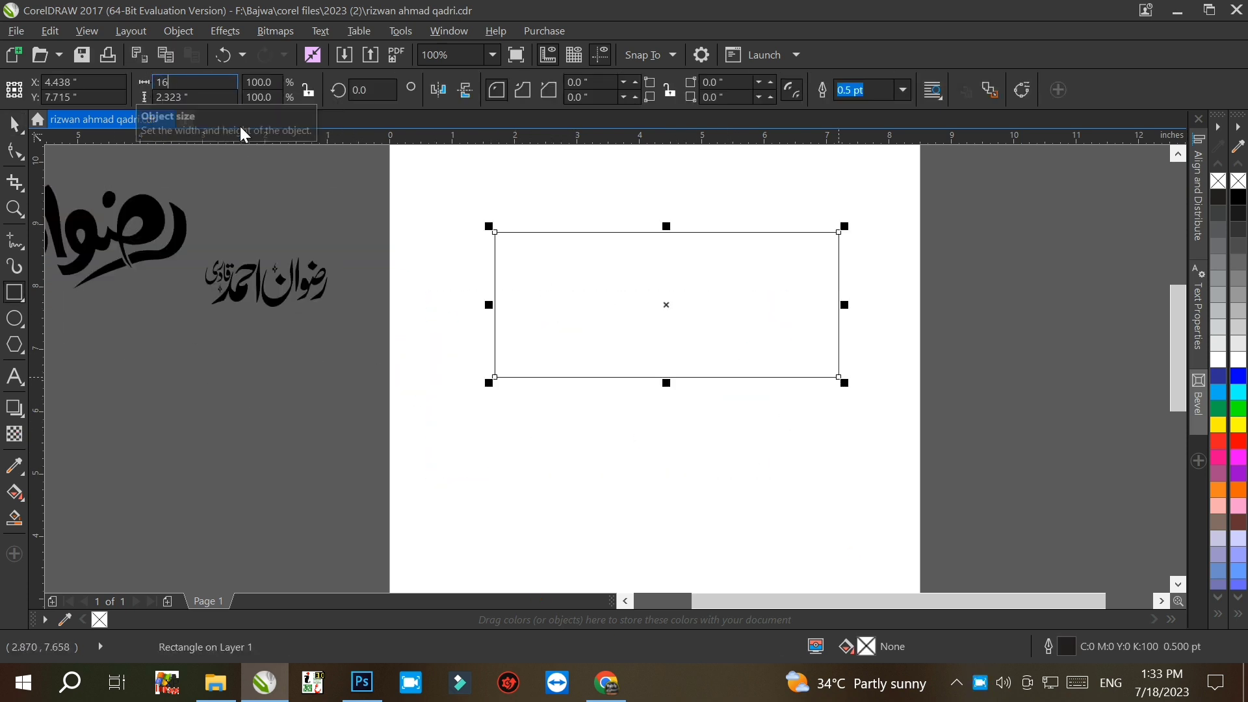
key(Tab)
text(9)
key(Return)
key(F3)
key(F3)
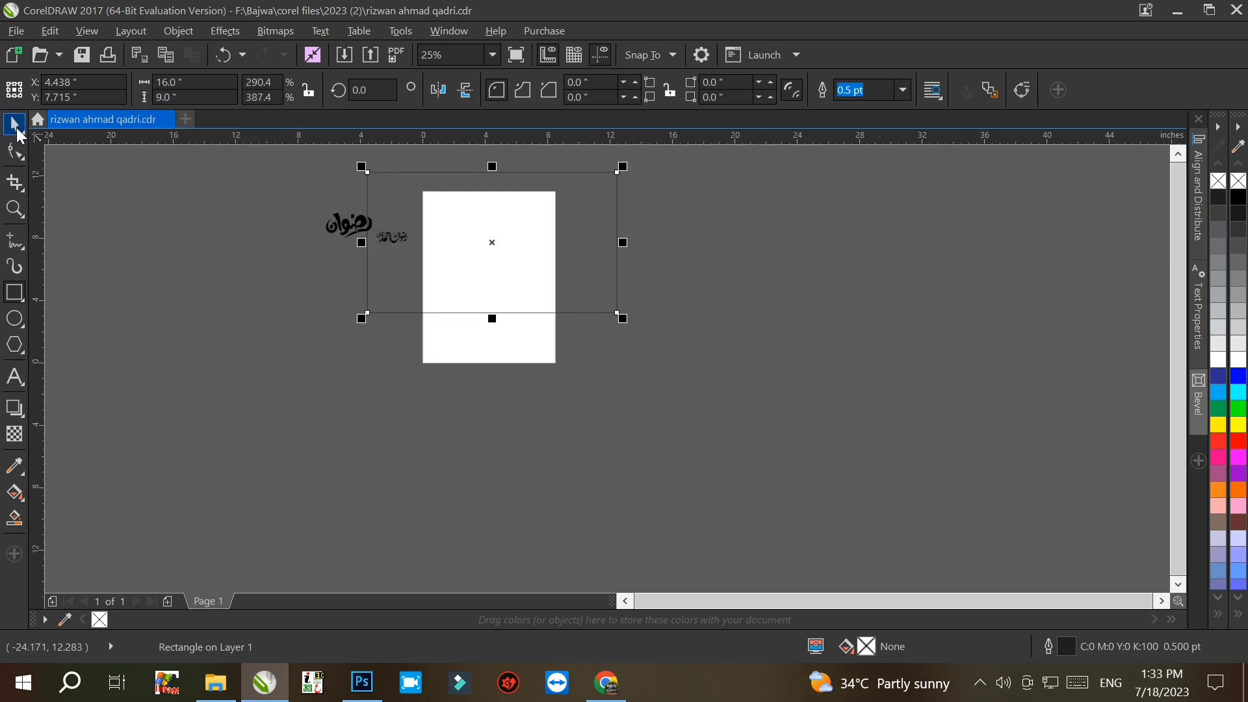
Step: Scale the rectangle down proportionally to about 7.14 by 4.02 inches and place it over the page
click(16, 128)
drag(499, 221, 546, 278)
click(677, 224)
click(665, 231)
drag(669, 225, 531, 302)
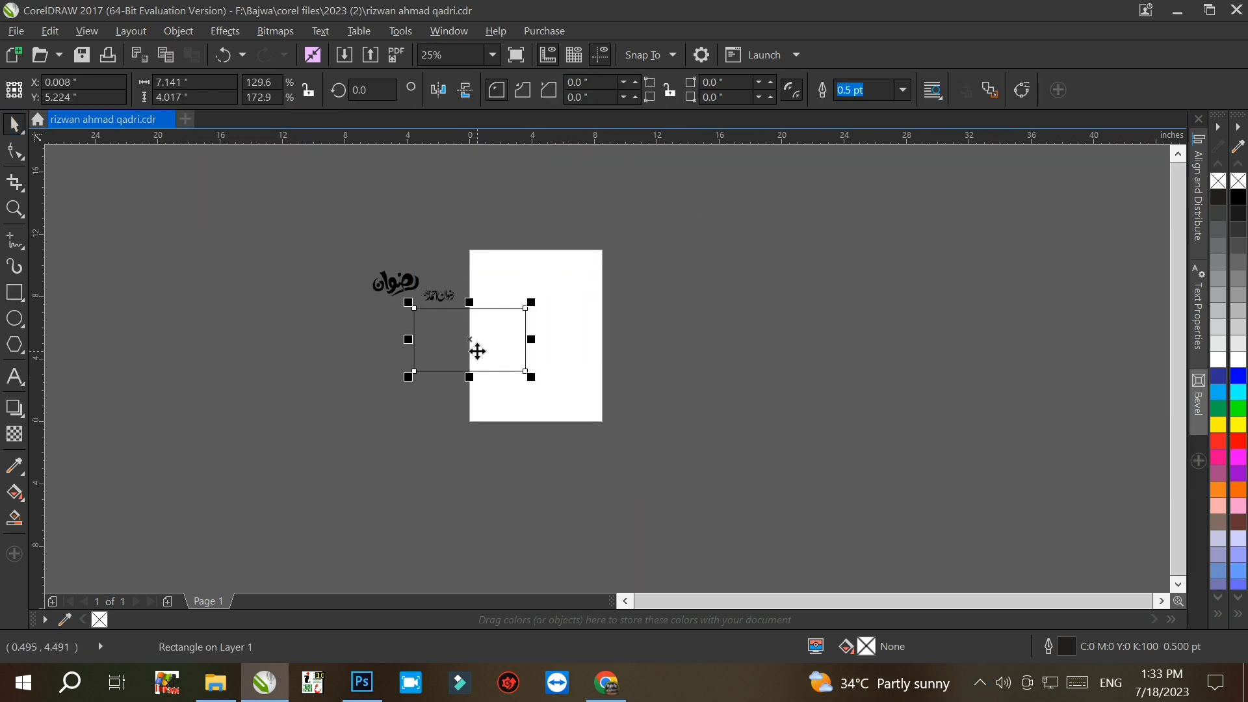
scroll(468, 329, up, 2)
scroll(404, 300, down, 1)
Step: Export only the larger calligraphy as a PNG file into the 2023 (2) folder
drag(346, 187, 209, 281)
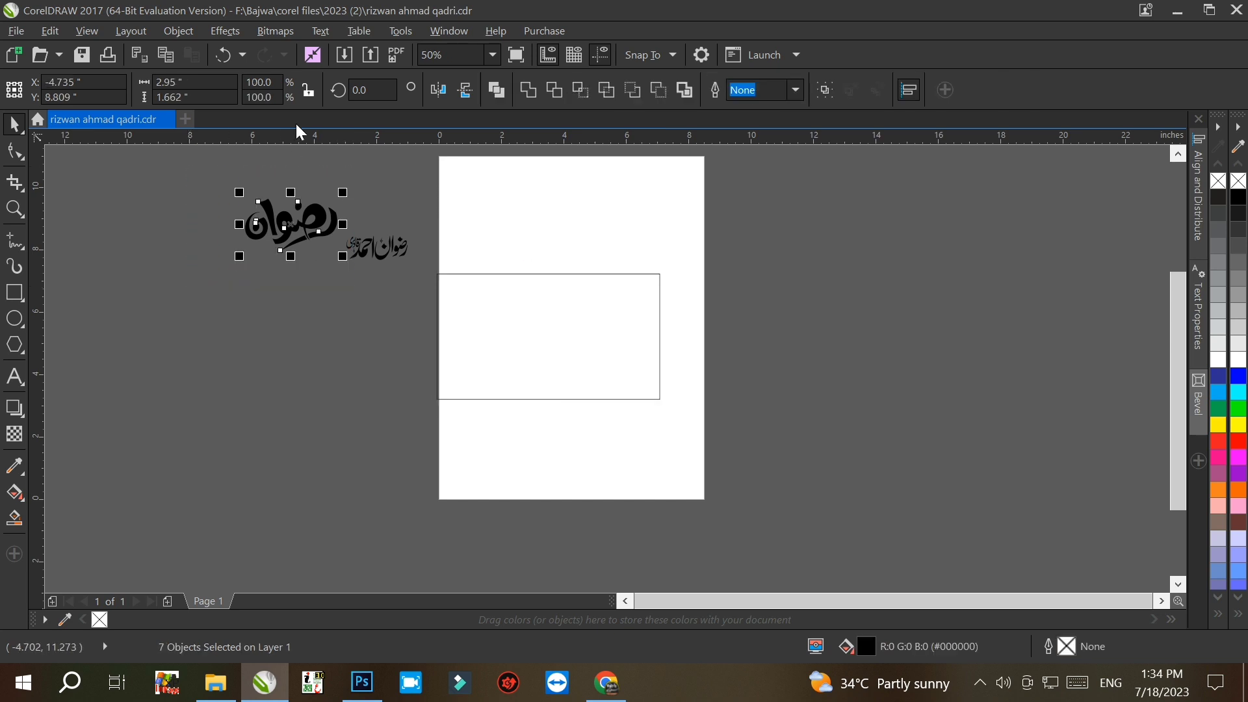
key(ctrl+e)
click(165, 566)
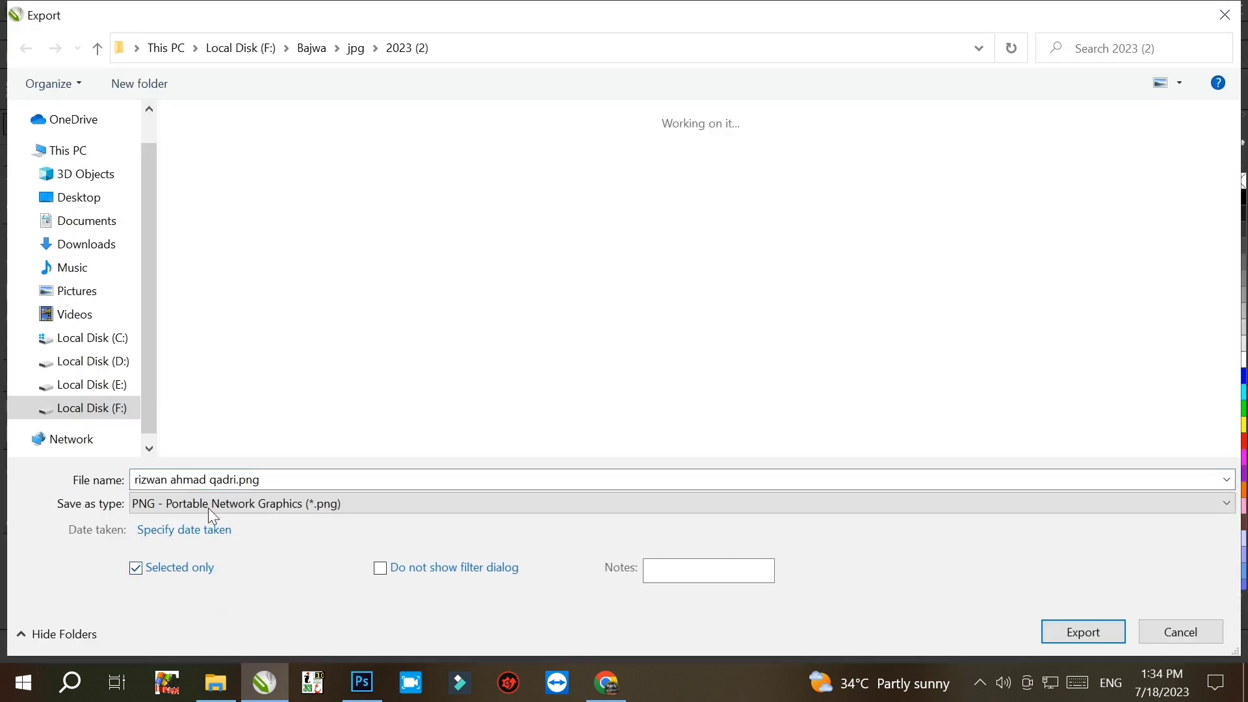
click(1084, 632)
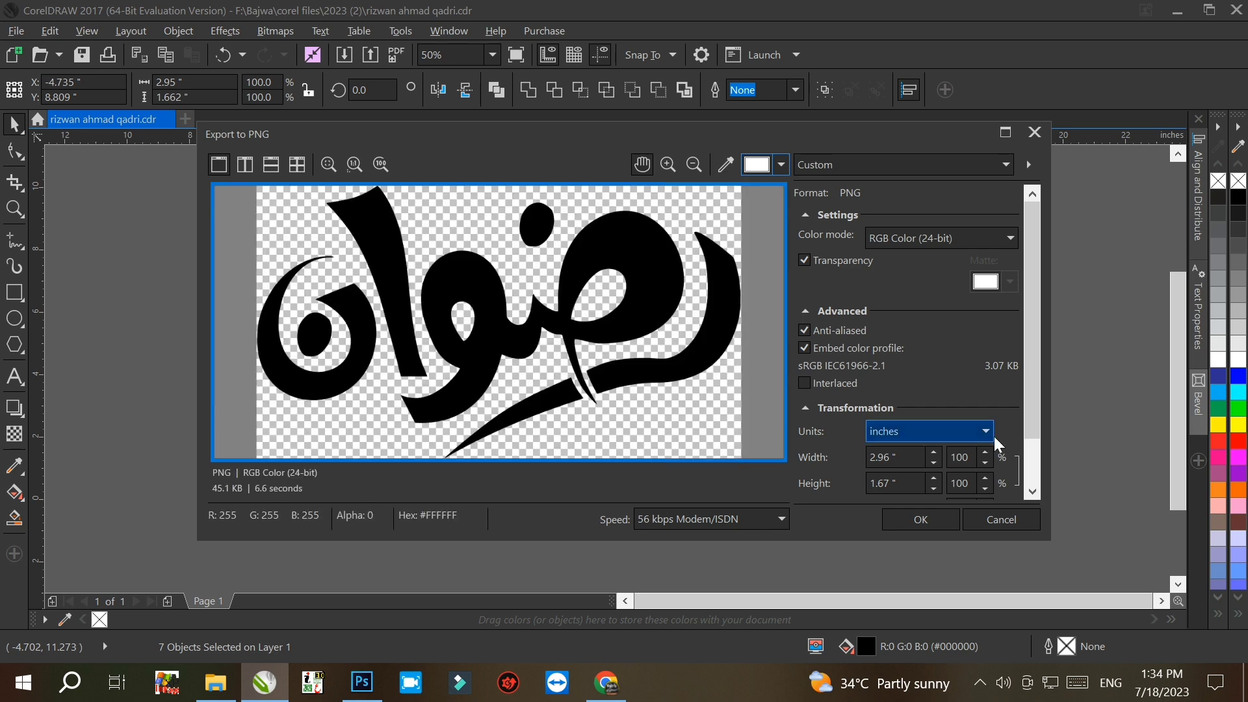
Step: Set the PNG export scale to 200% and the resolution to 600, and complete the export
click(985, 453)
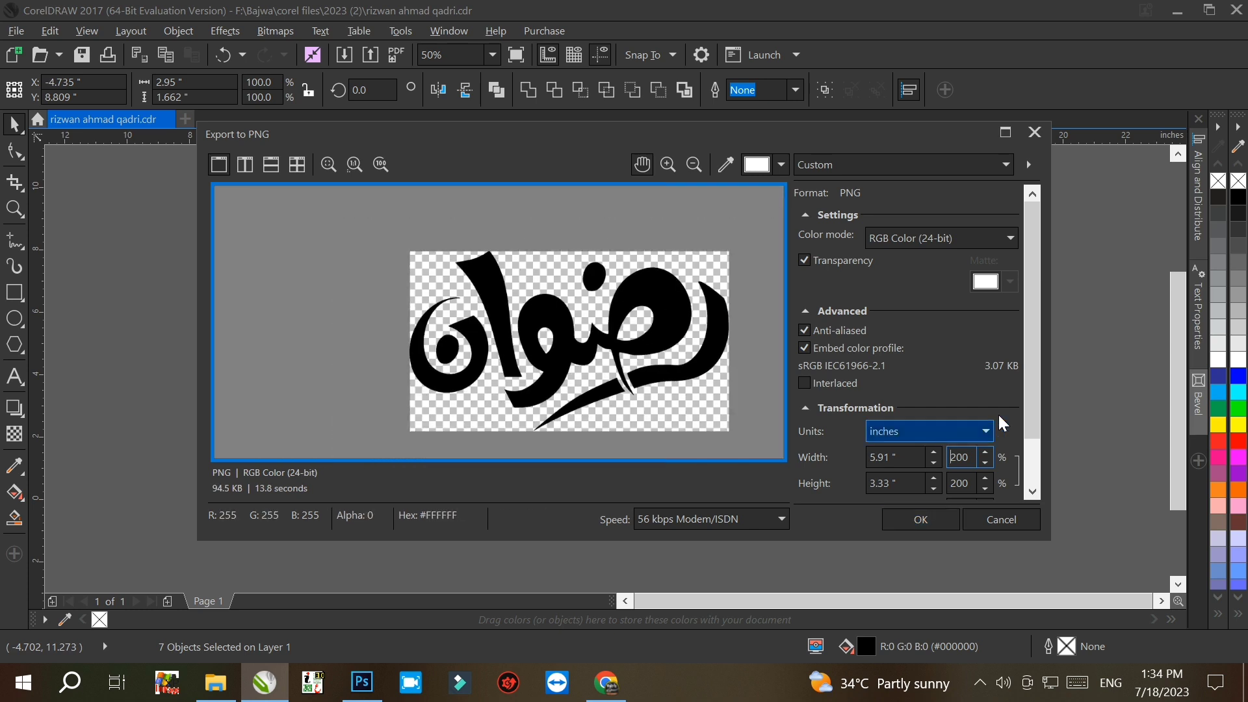
scroll(1001, 472, down, 1)
drag(972, 452, 934, 456)
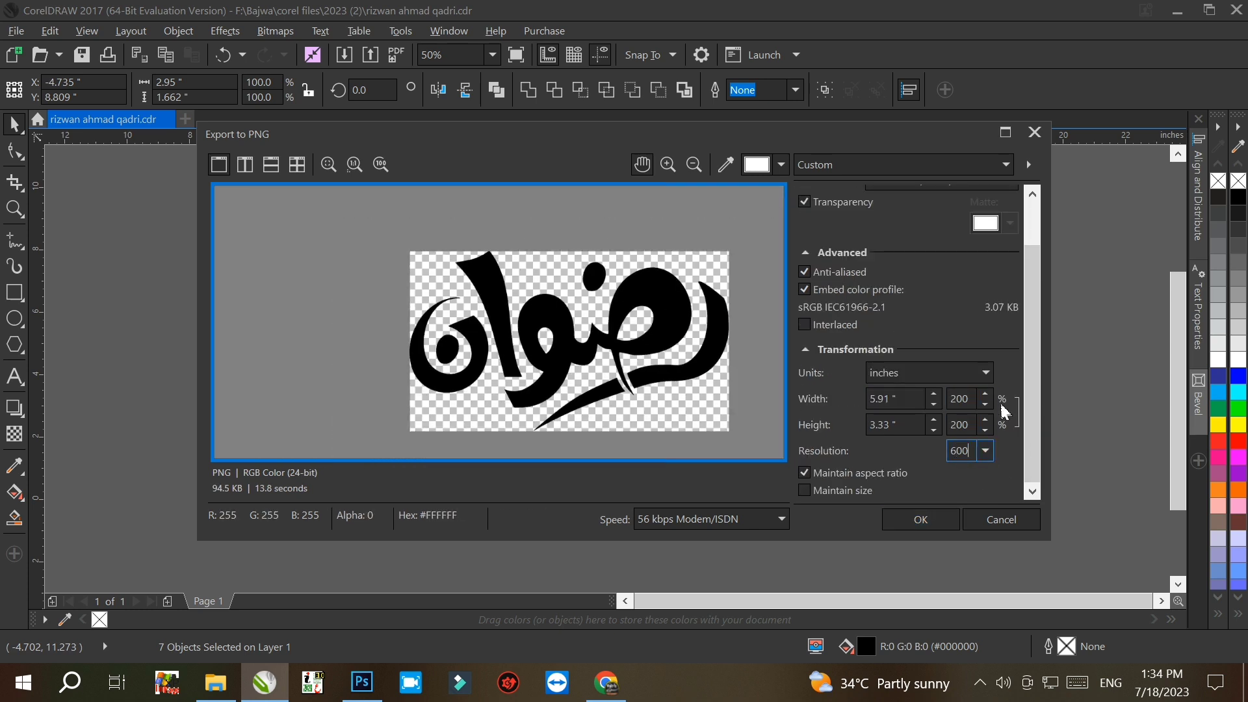
click(985, 393)
click(923, 519)
Step: Switch to Photoshop and open the exported calligraphy PNG from the Bajwa/jpg/2023 (2) folder on drive F
click(362, 683)
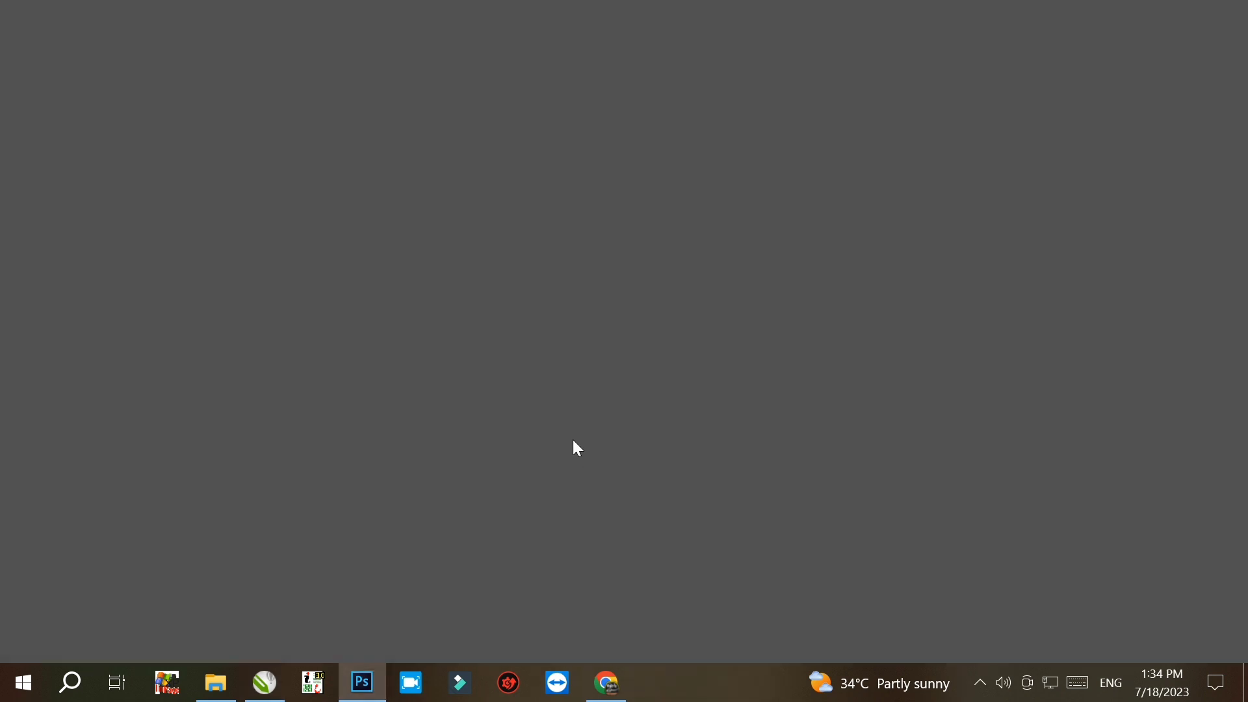
key(ctrl+o)
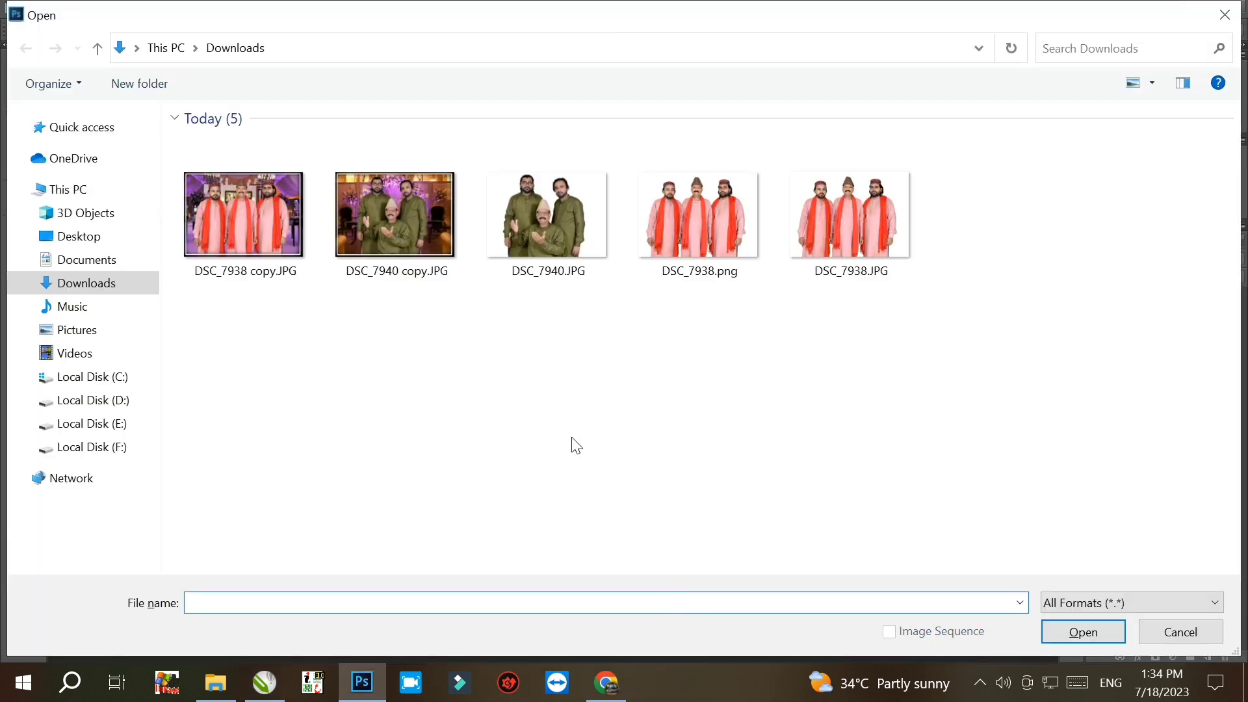
click(91, 447)
double_click(232, 183)
double_click(702, 169)
double_click(228, 165)
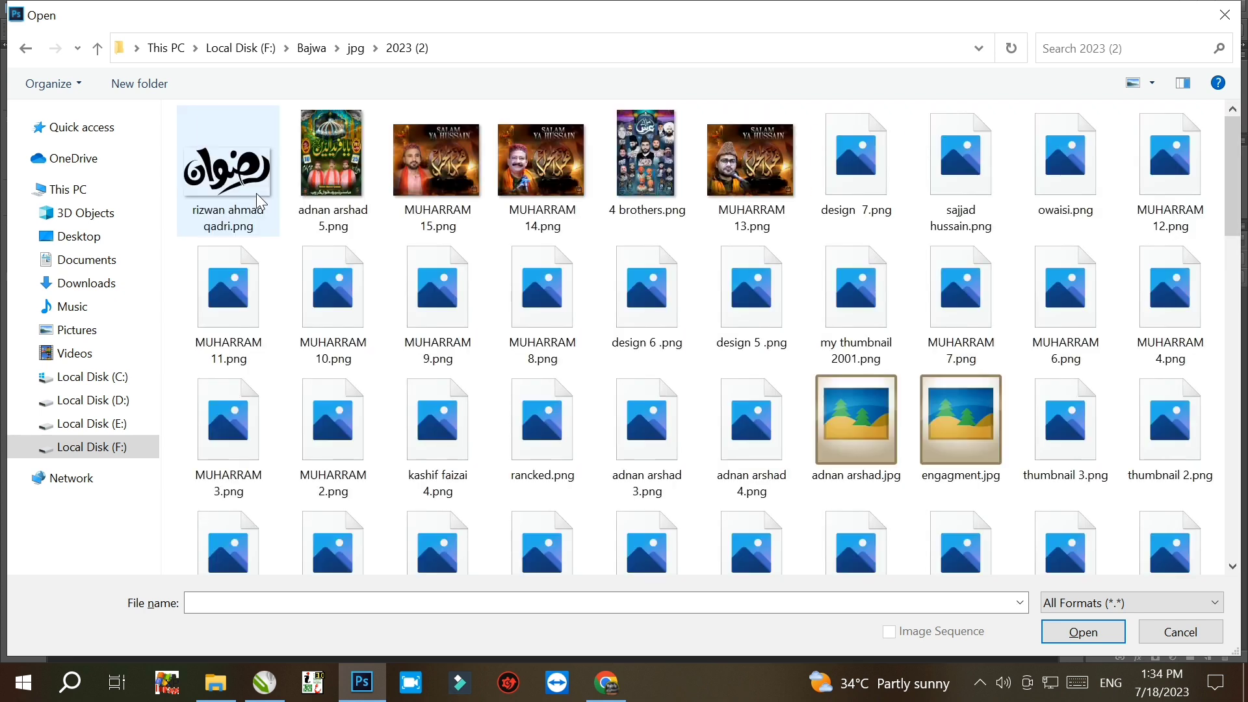
double_click(250, 189)
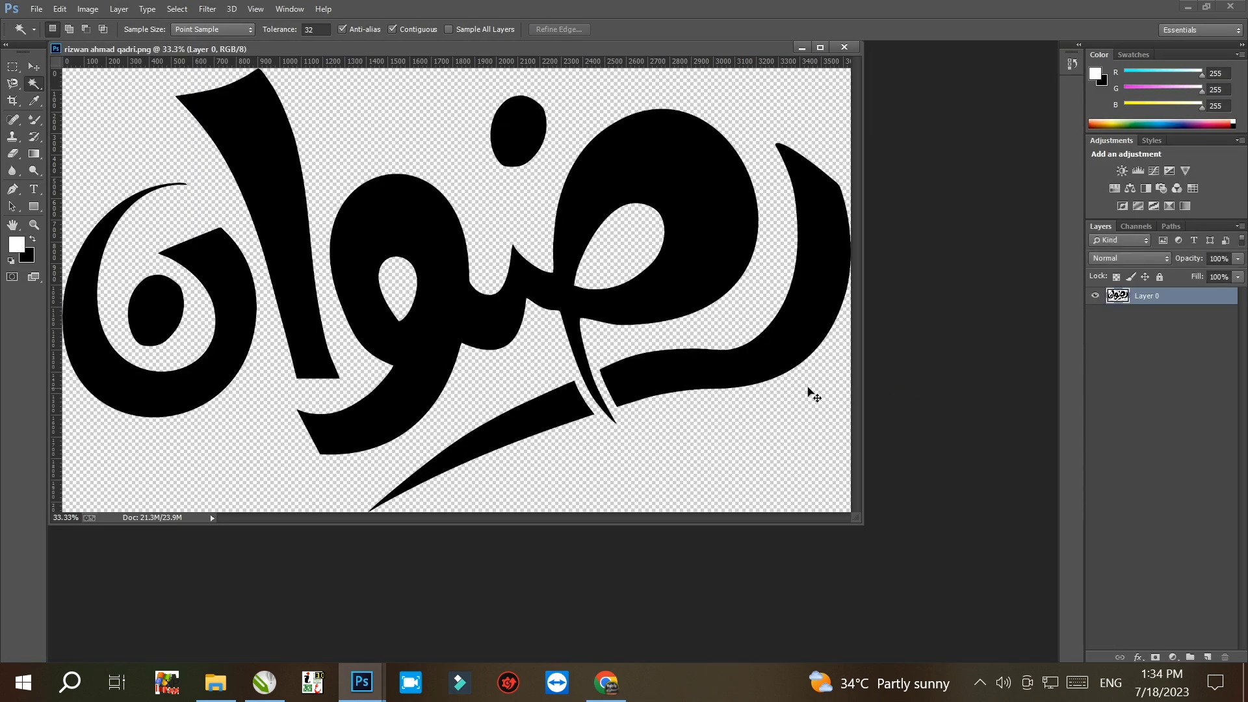
Step: Select the calligraphy by inverting a selection of the transparent background, scale it to about 58% and reposition it nearer the canvas centre
click(810, 390)
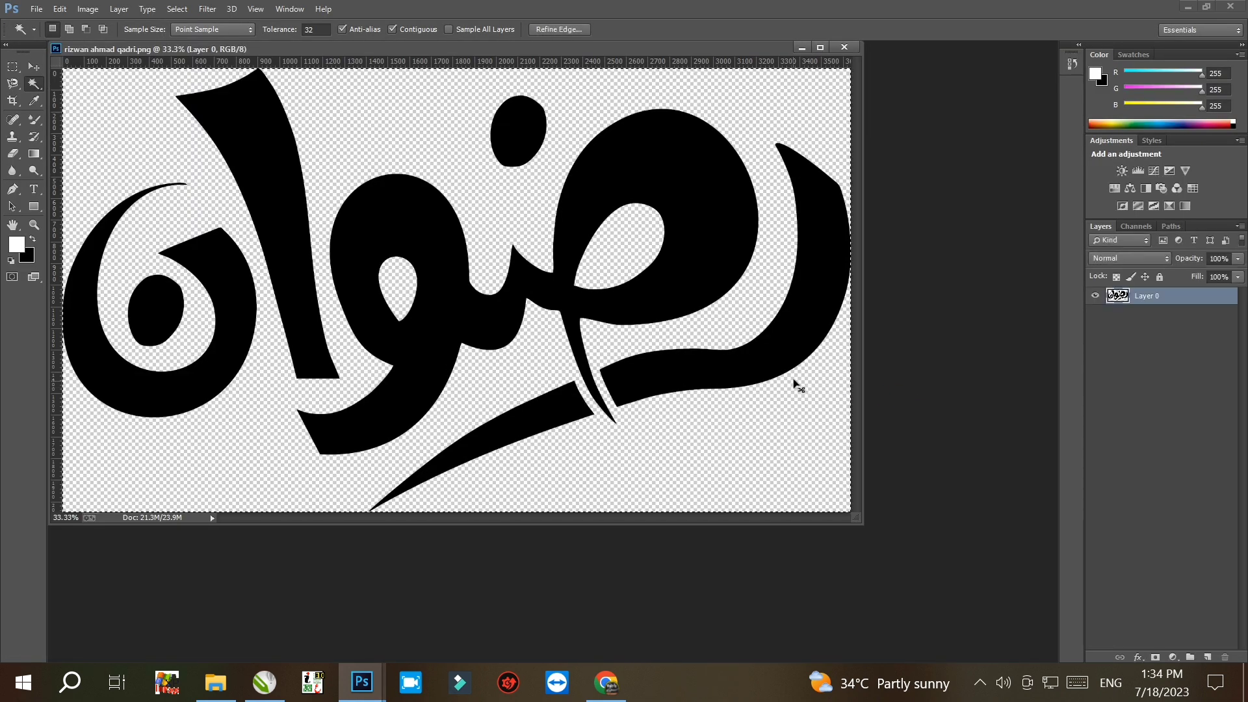
key(ctrl+shift+i)
key(ctrl+t)
drag(850, 68, 518, 256)
drag(435, 335, 544, 253)
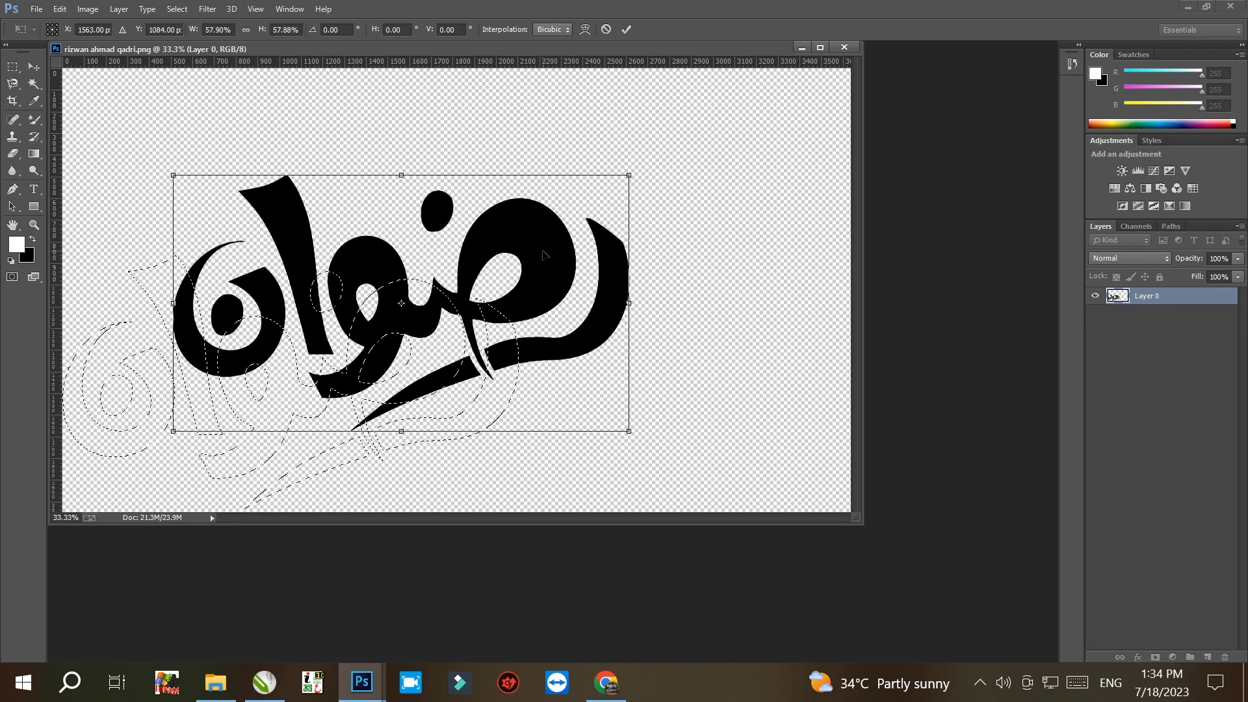
key(Return)
Step: Open sale_text_style_effect-1.psd from the mockup folder on drive F
key(ctrl+o)
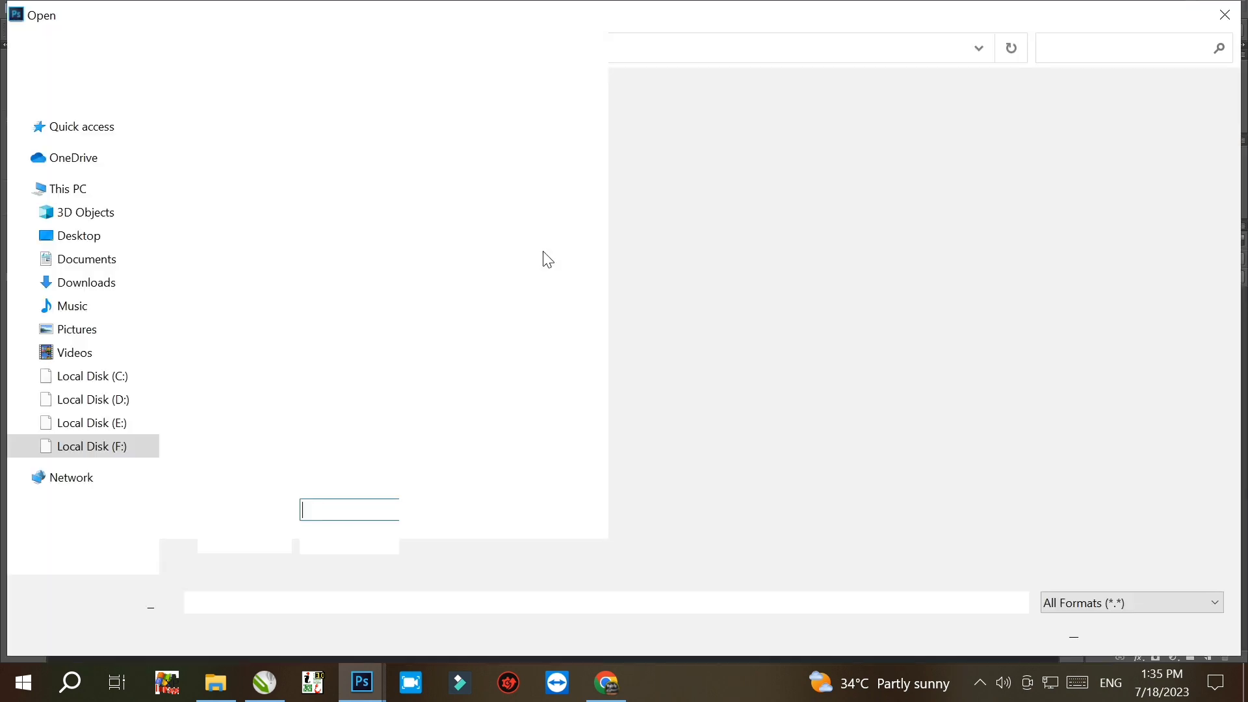
key(BackSpace)
key(BackSpace)
key(BackSpace)
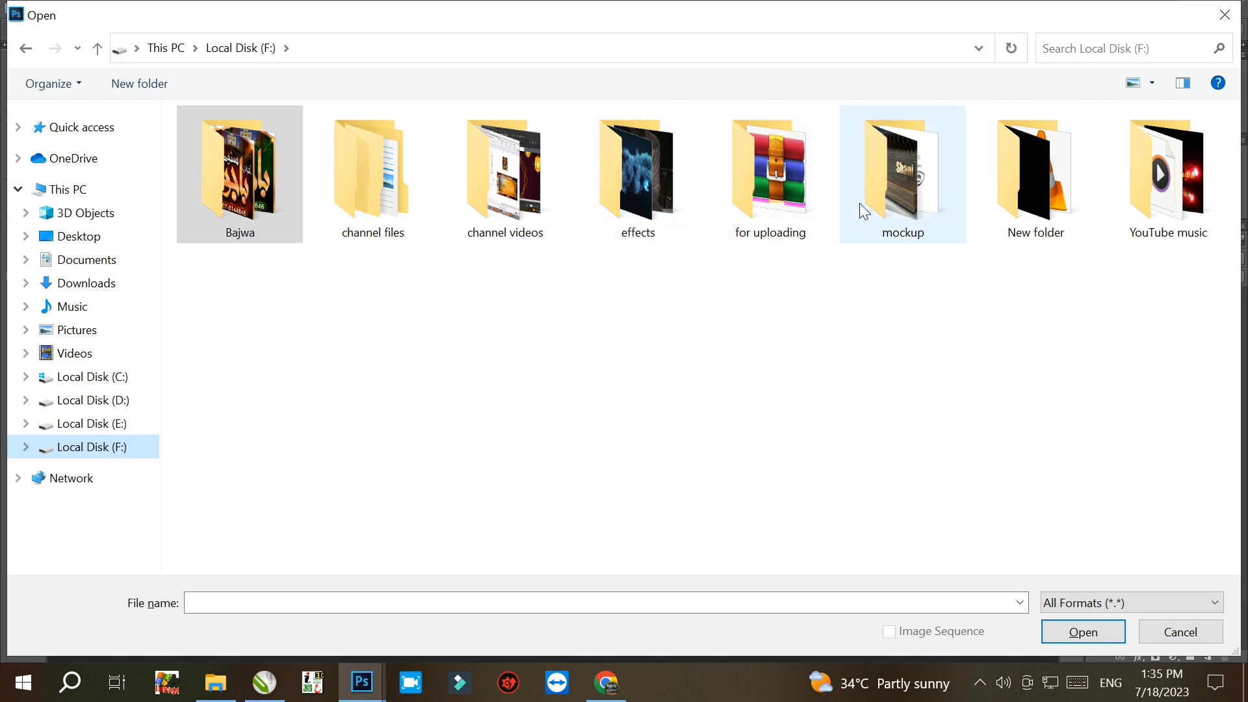
double_click(910, 201)
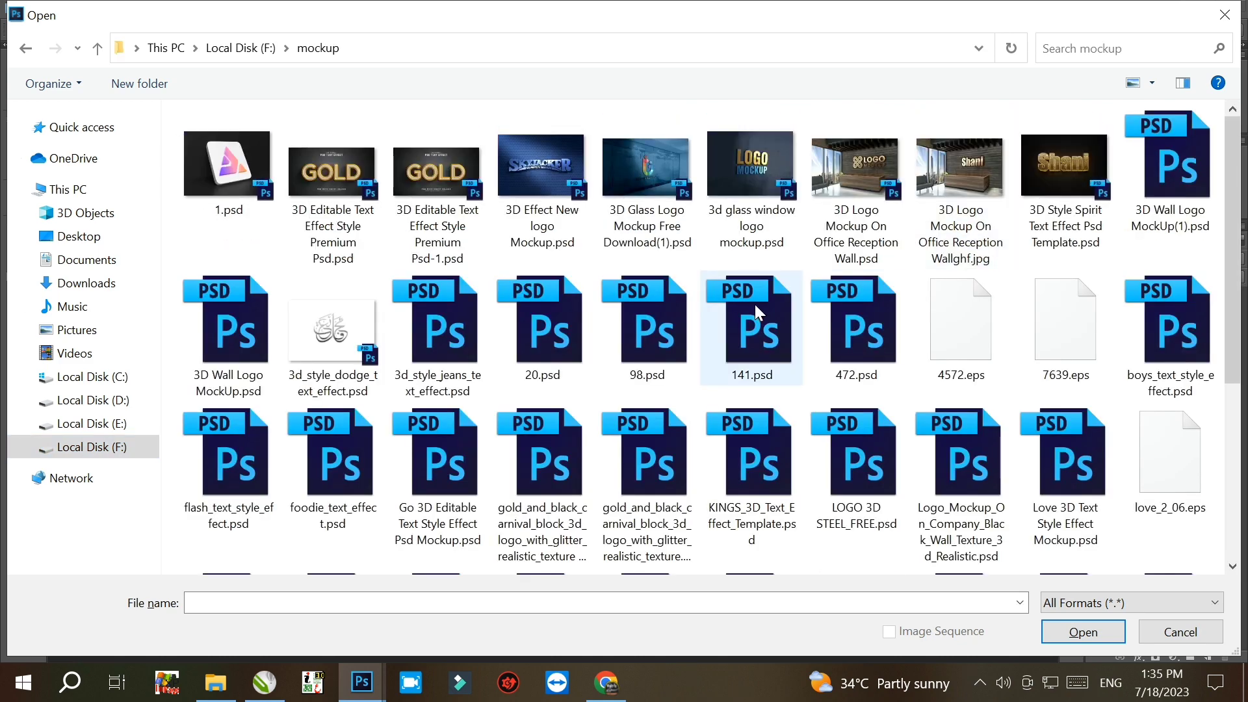
scroll(754, 304, down, 3)
scroll(699, 276, up, 3)
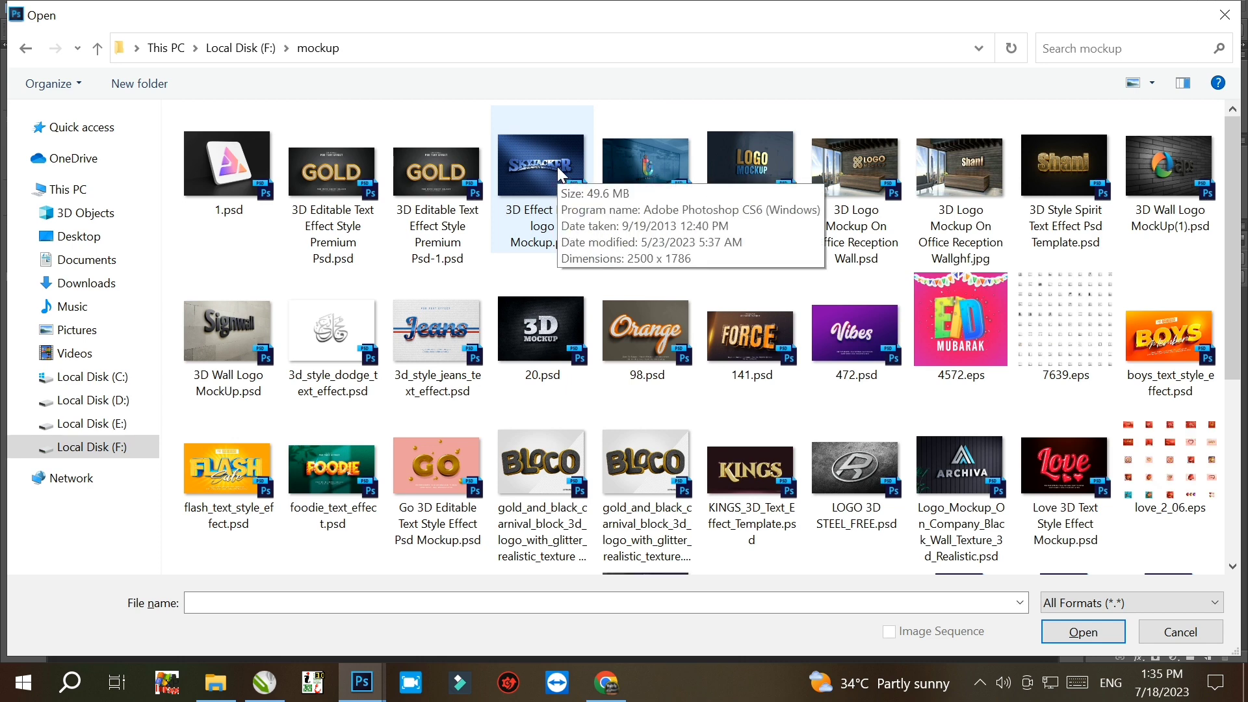
scroll(908, 176, down, 2)
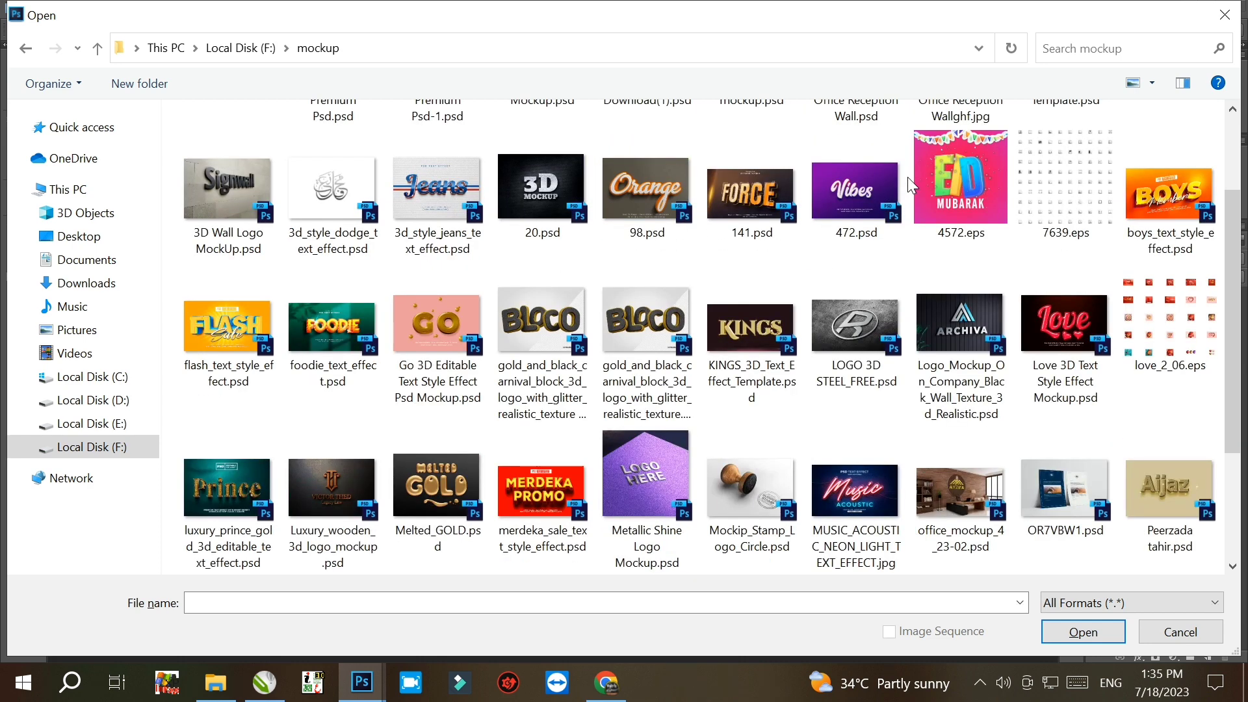
scroll(843, 330, down, 2)
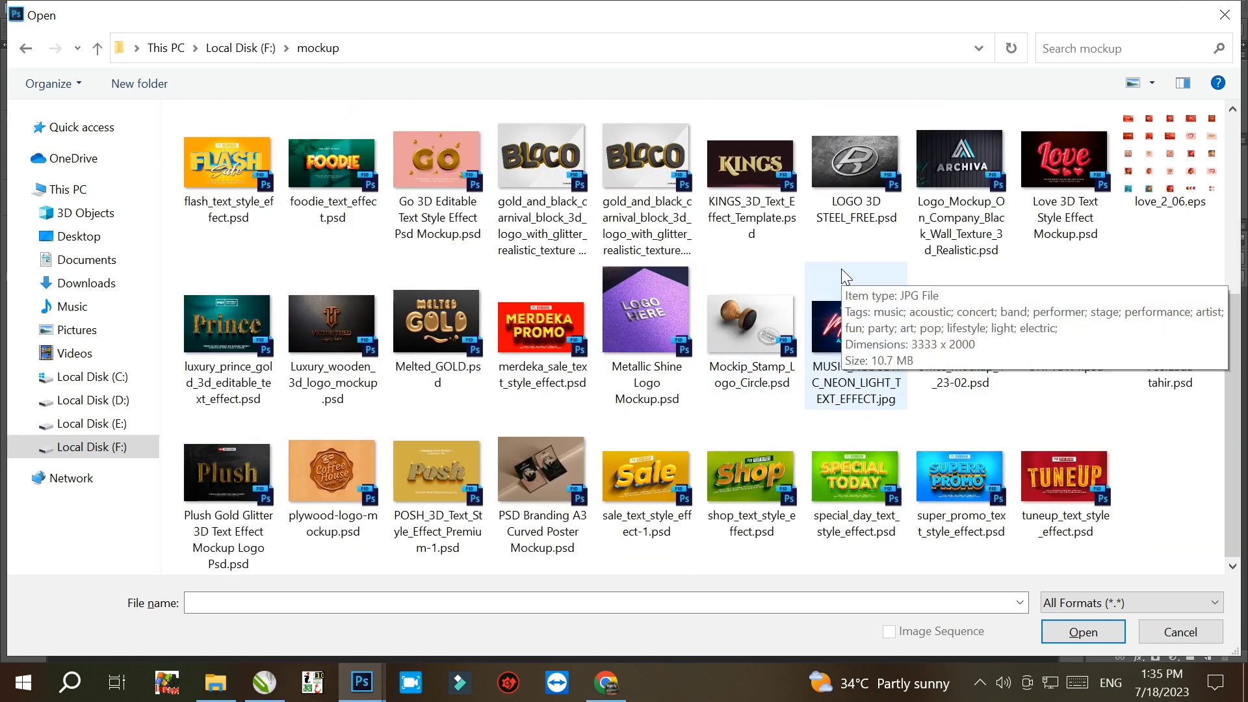
double_click(634, 483)
click(554, 270)
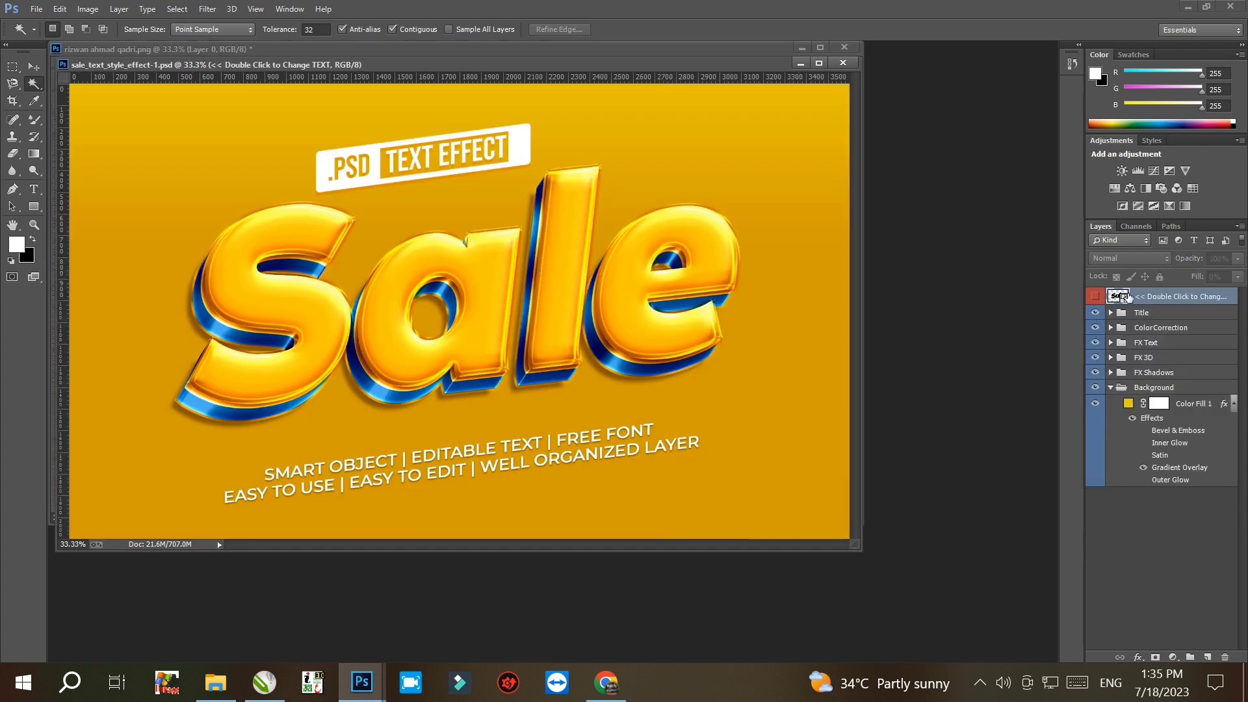
Step: Edit the text smart object's contents: hide the Sale text, paste the calligraphy in its place, and save and close the contents
right_click(1154, 296)
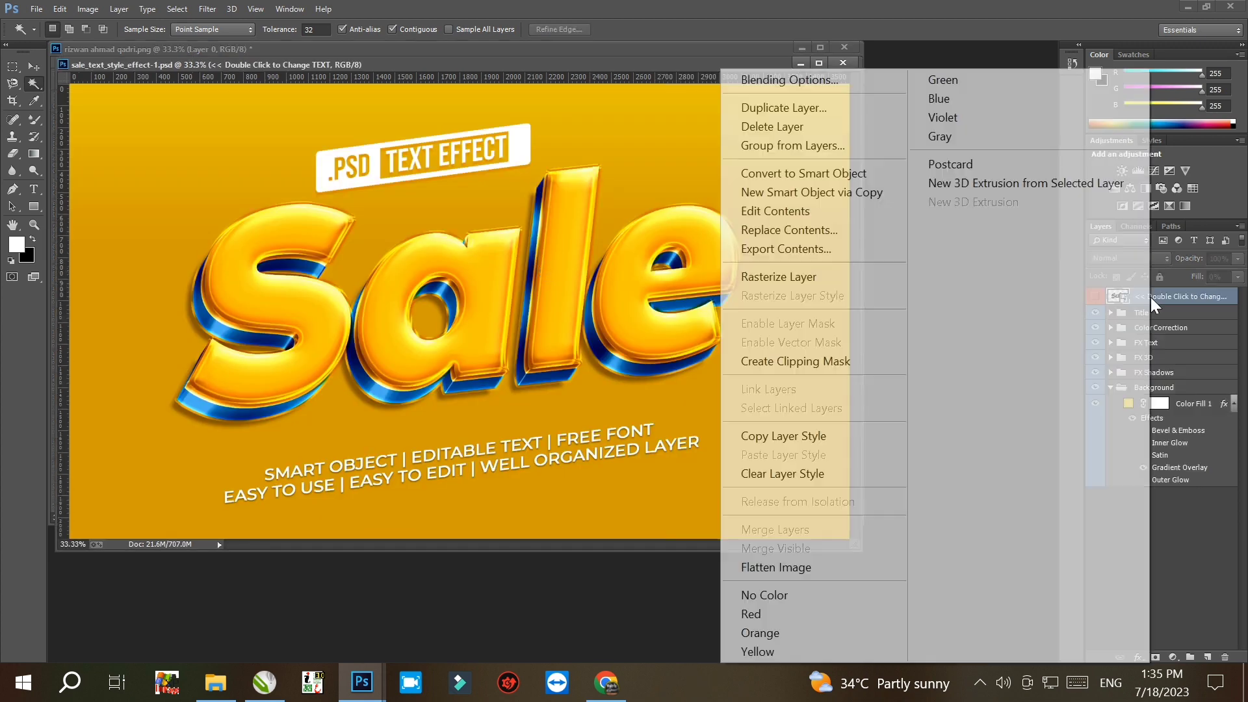
click(775, 212)
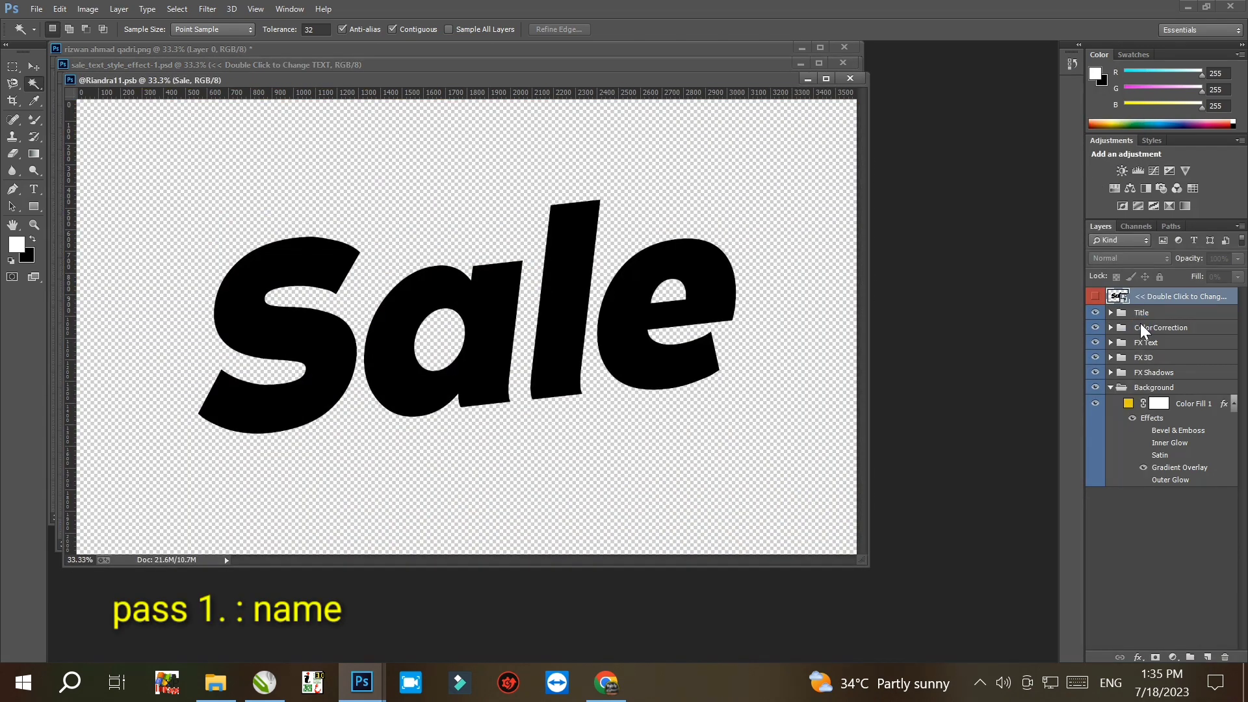
click(1094, 297)
key(ctrl+v)
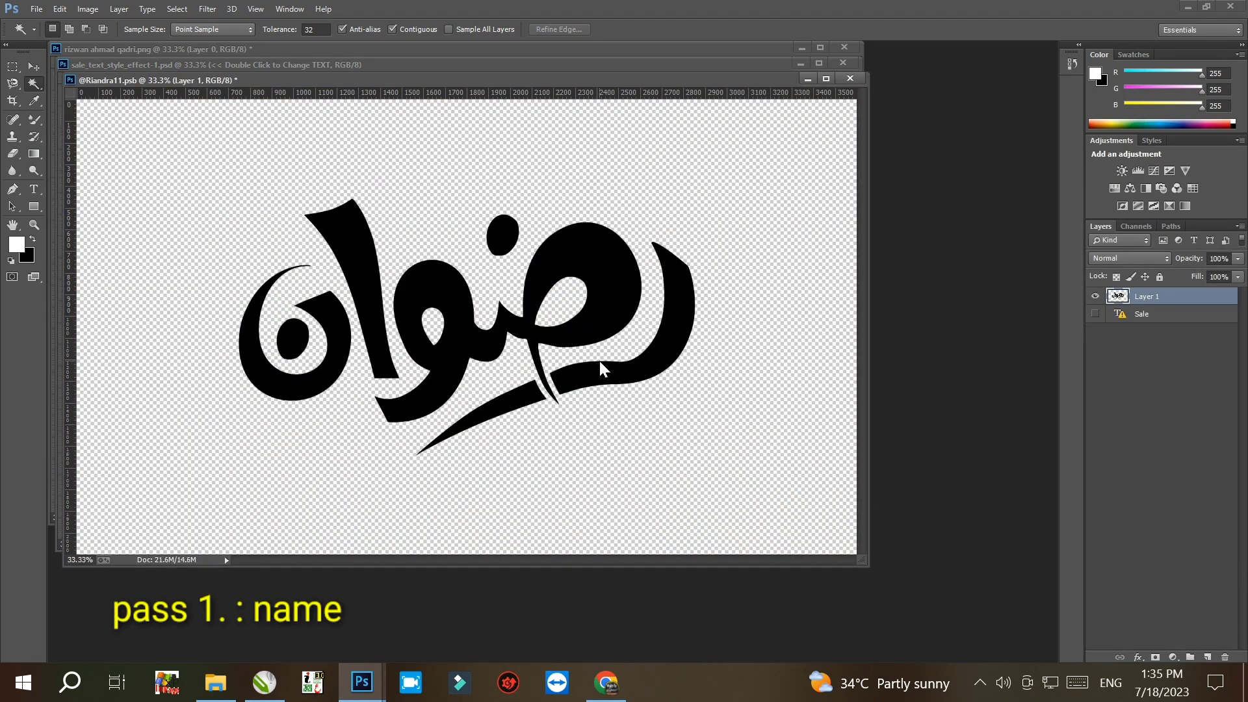
key(ctrl+w)
click(549, 260)
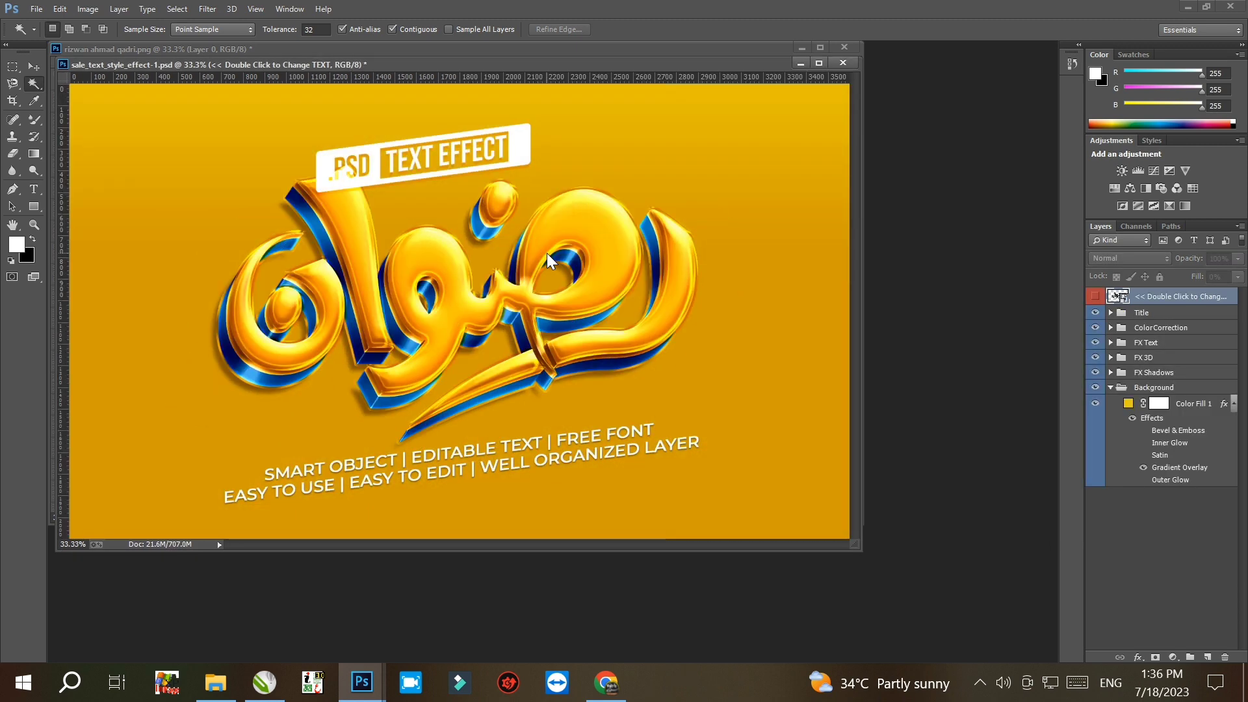
Step: Hide the Title and FX Text groups and the 3D 2 group inside FX 3D
click(1095, 328)
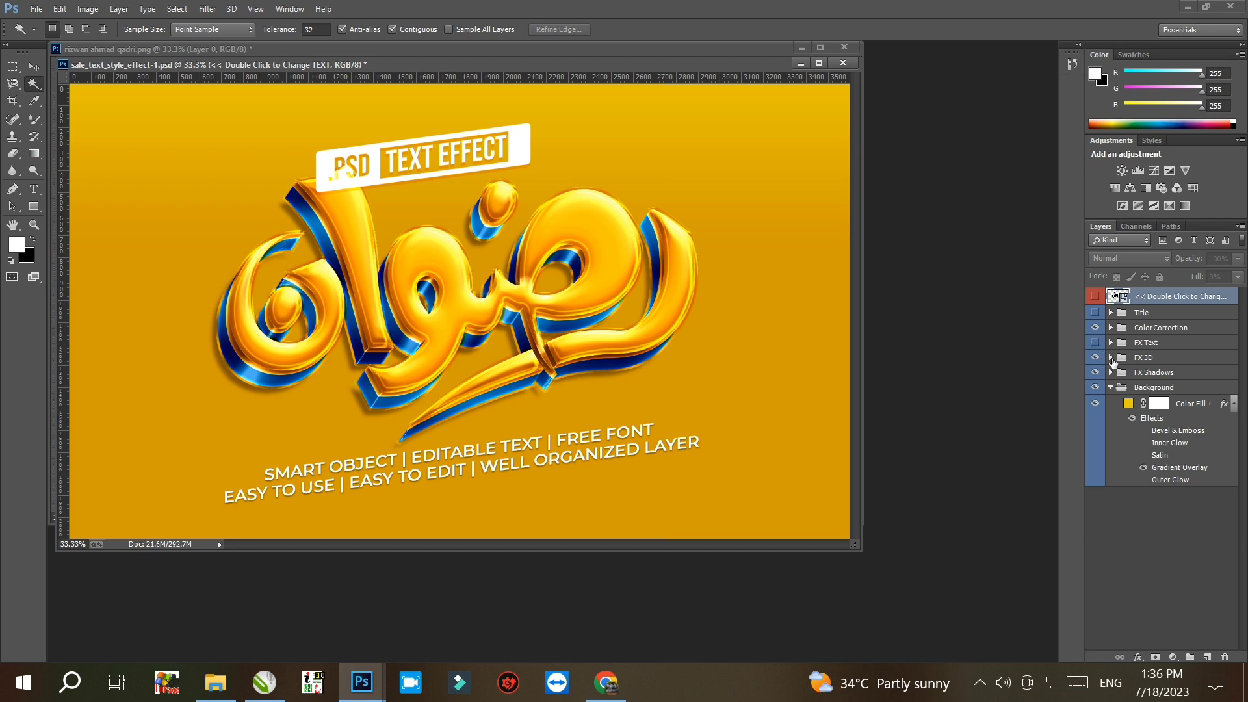
click(1111, 358)
click(1095, 374)
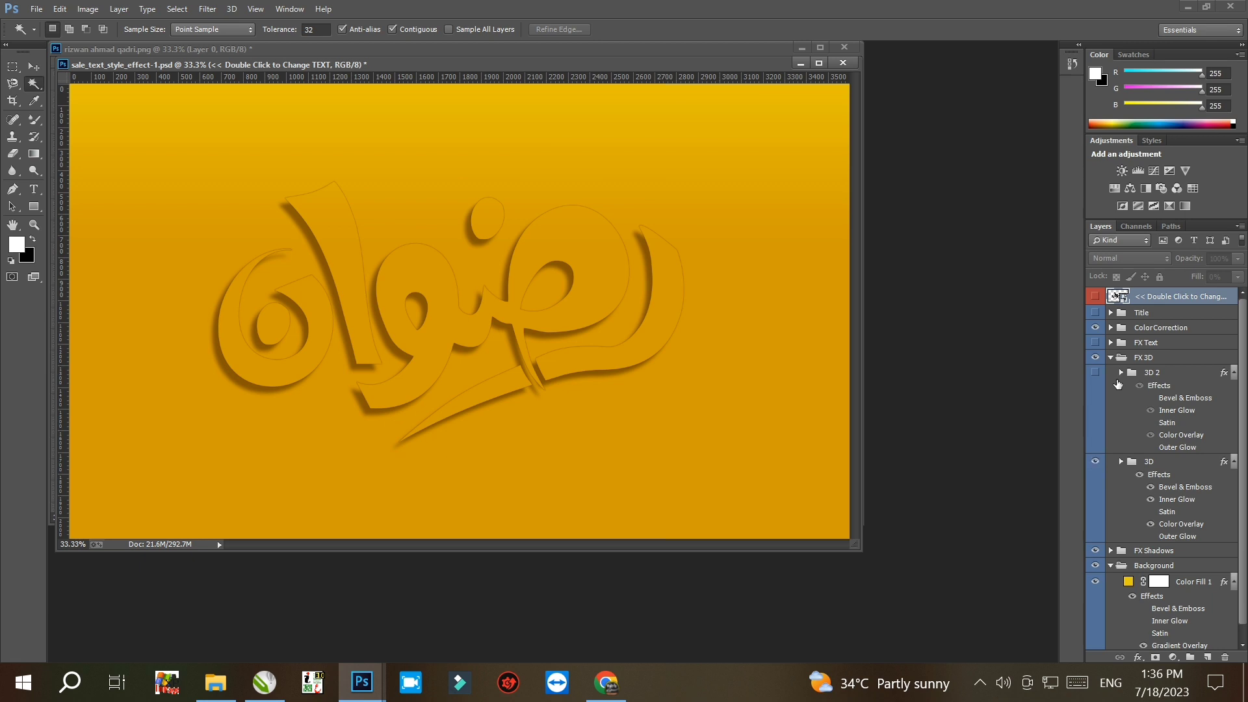
click(1111, 357)
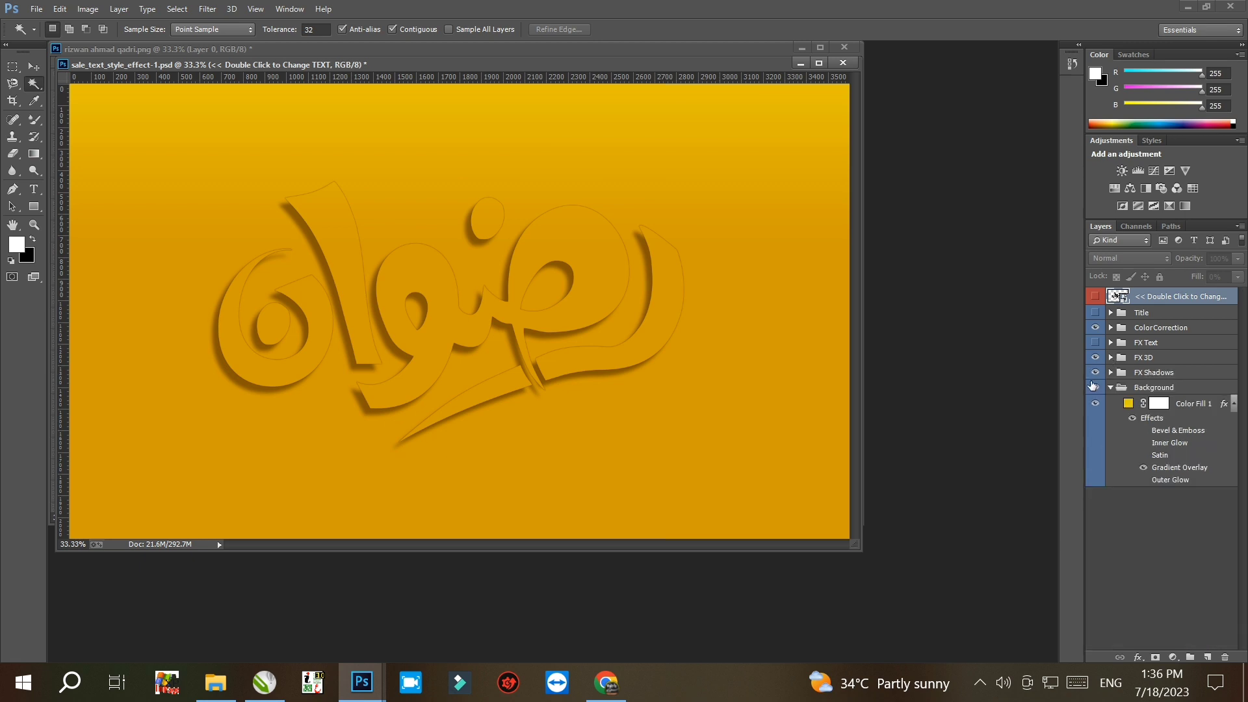
Step: Expand the FX Shadows and FX 3D groups and turn the visibility of 3D 2 and FX Text back on
click(1110, 372)
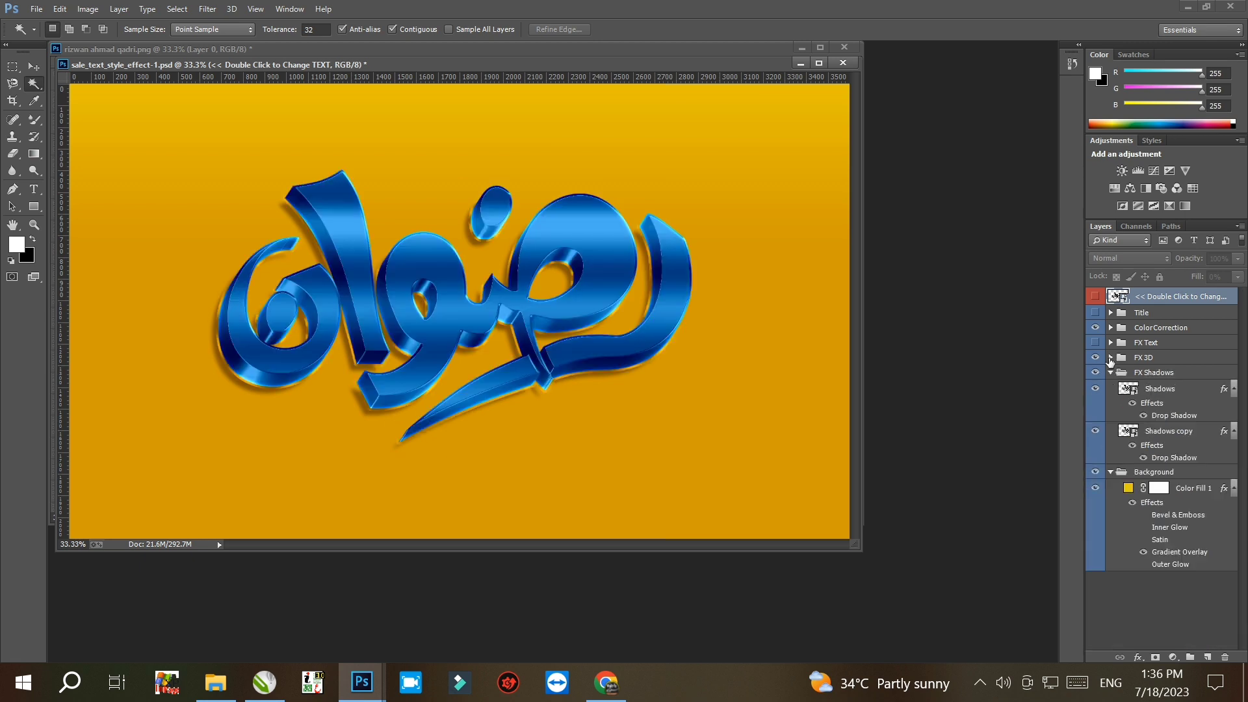
click(1111, 358)
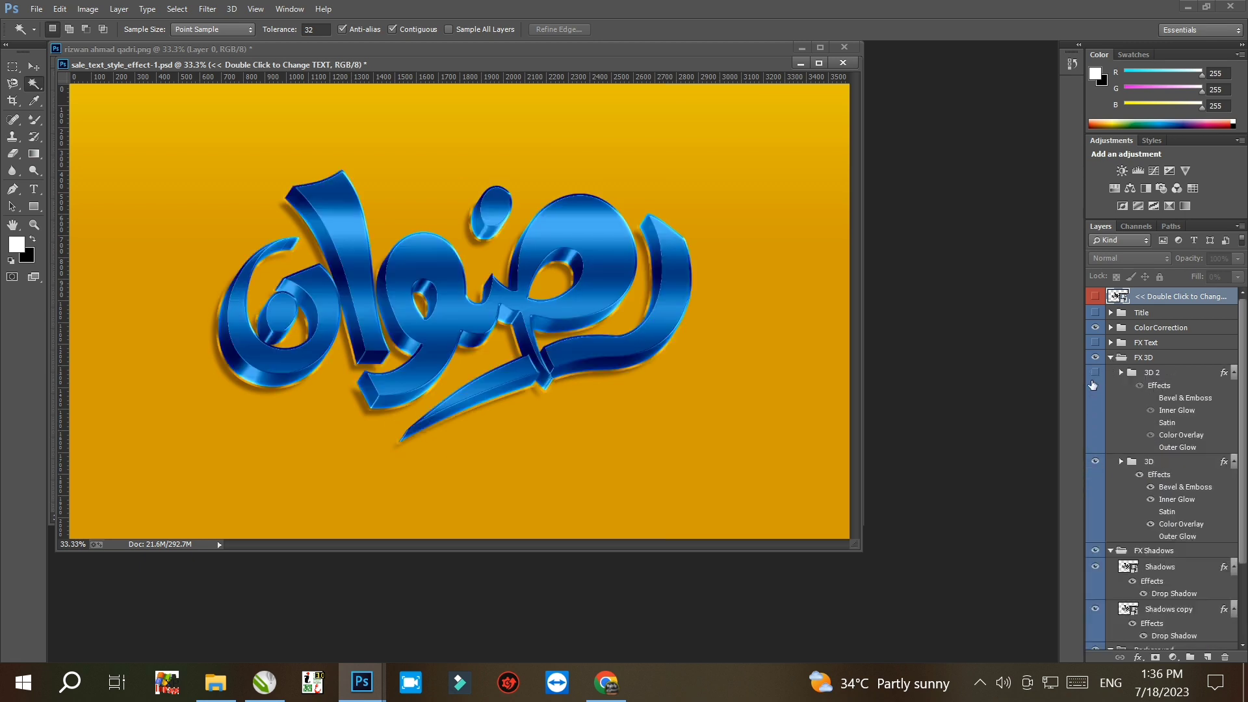
click(1108, 315)
scroll(1125, 572, down, 3)
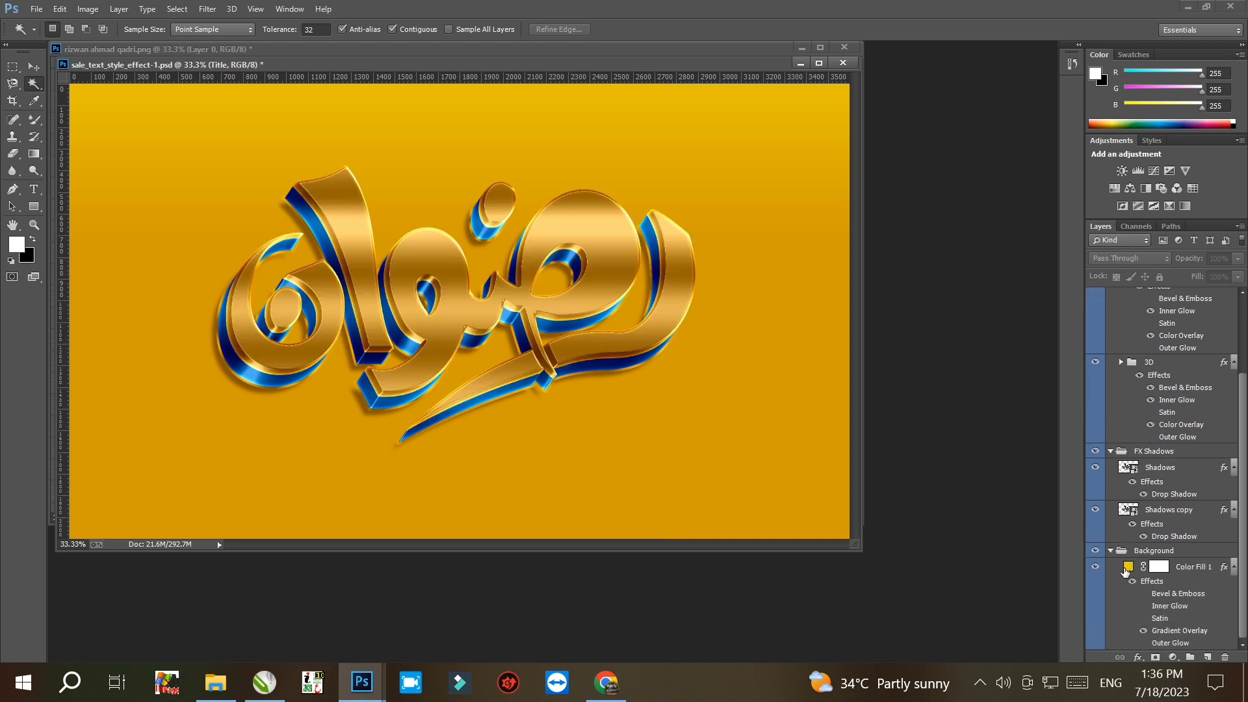
scroll(1119, 560, up, 3)
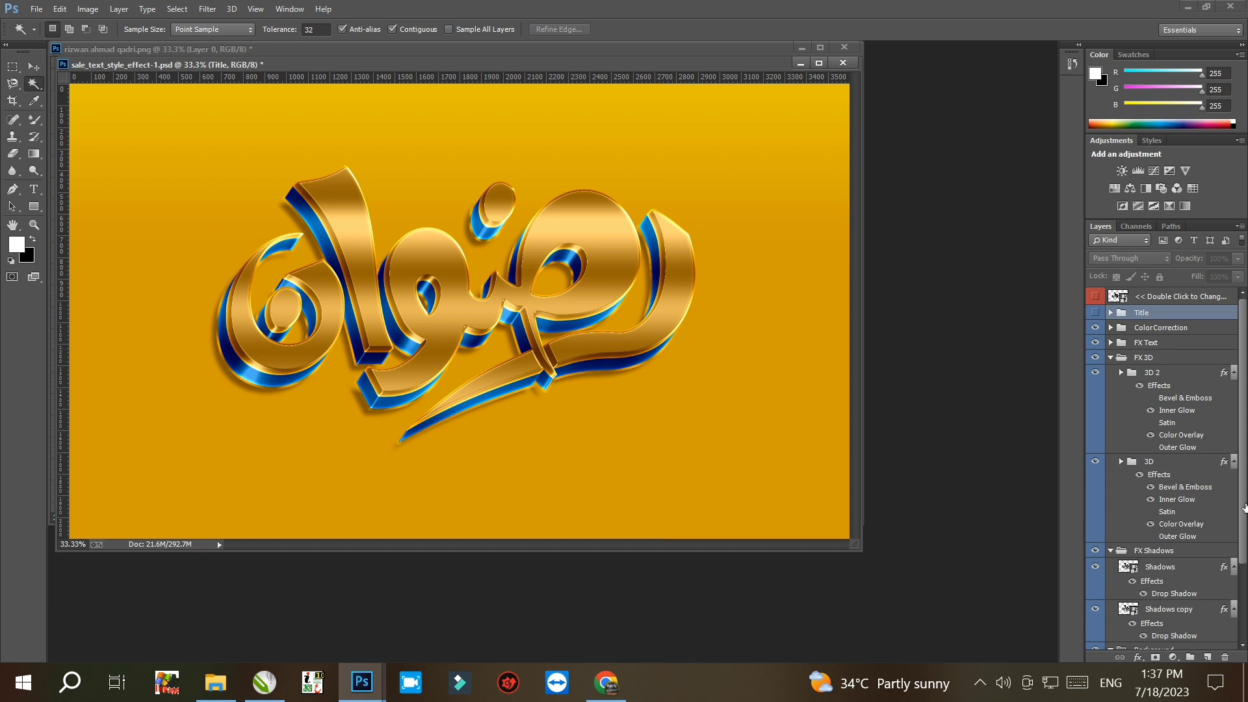
Step: Hide the Background group and save the calligraphy as sale_text_style_effect-1.png in PNG format on drive F
drag(1244, 507, 1243, 592)
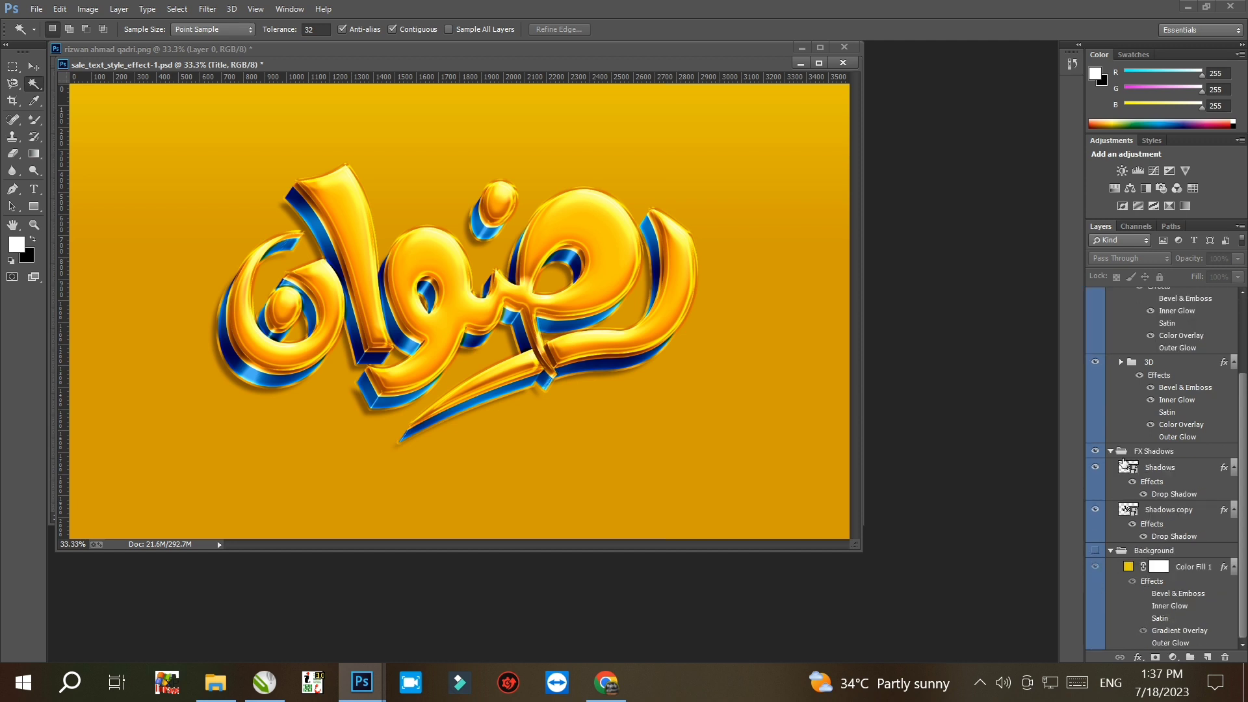
drag(1245, 414, 1246, 341)
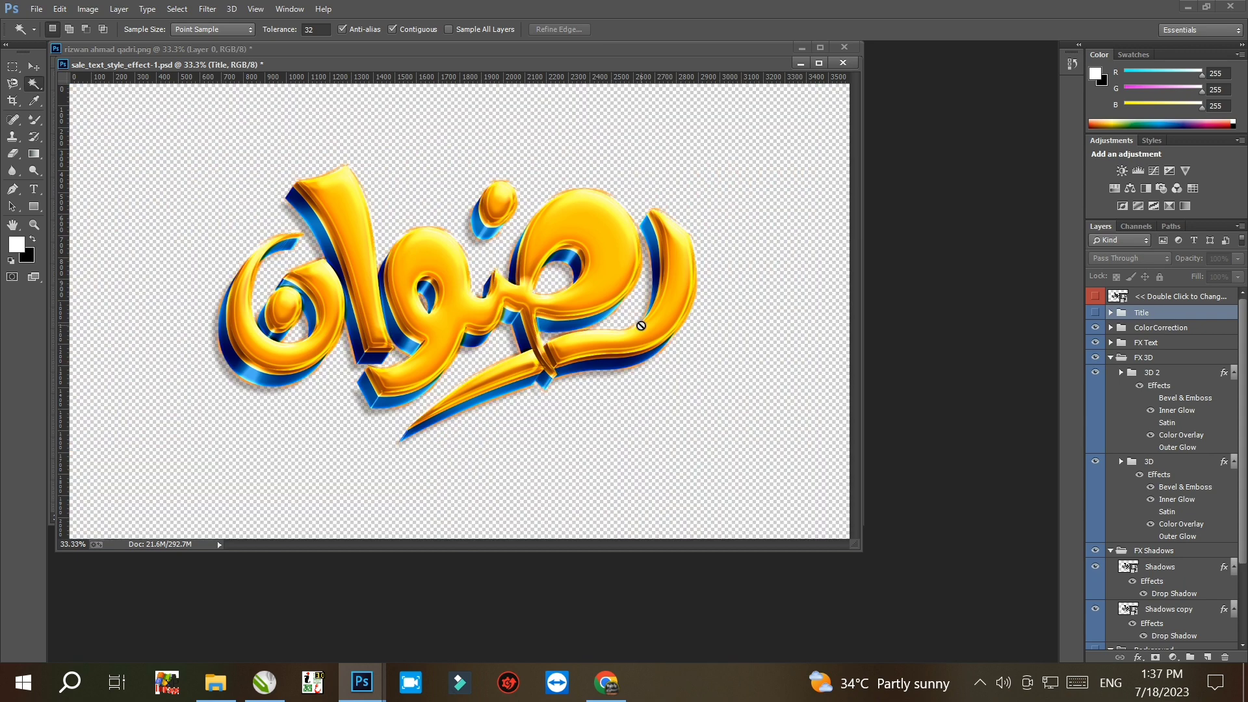
key(ctrl+shift+s)
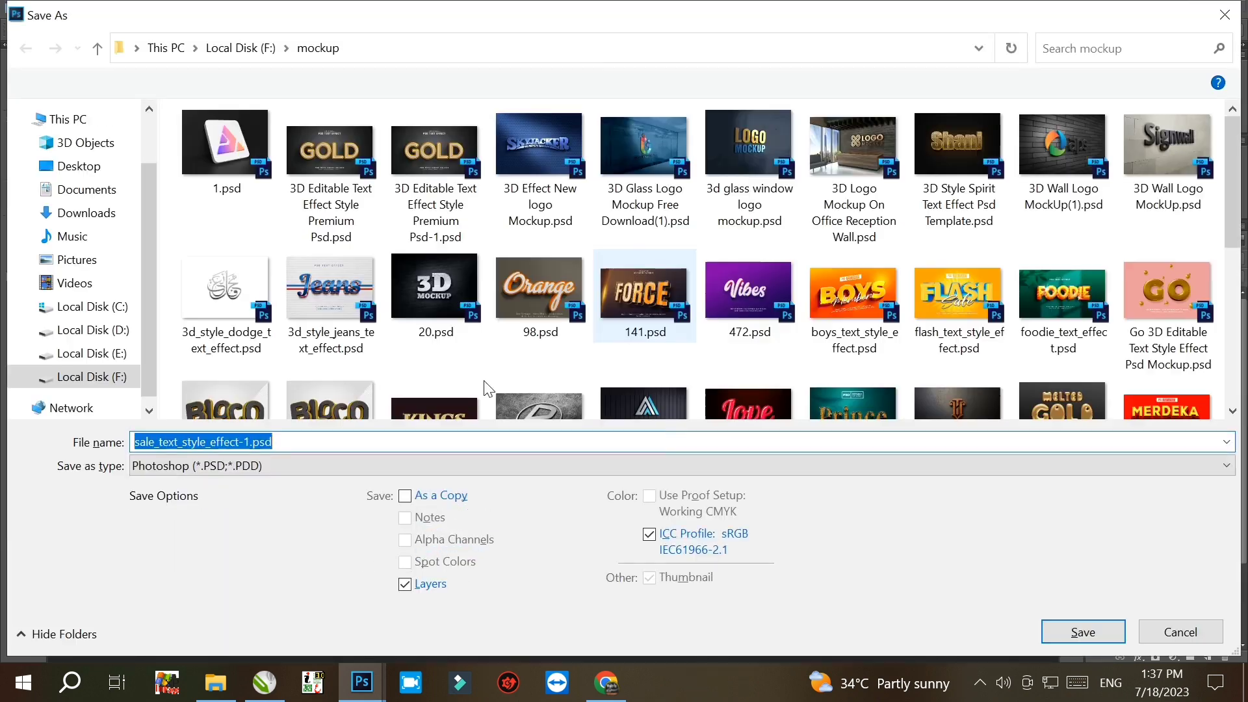
click(242, 466)
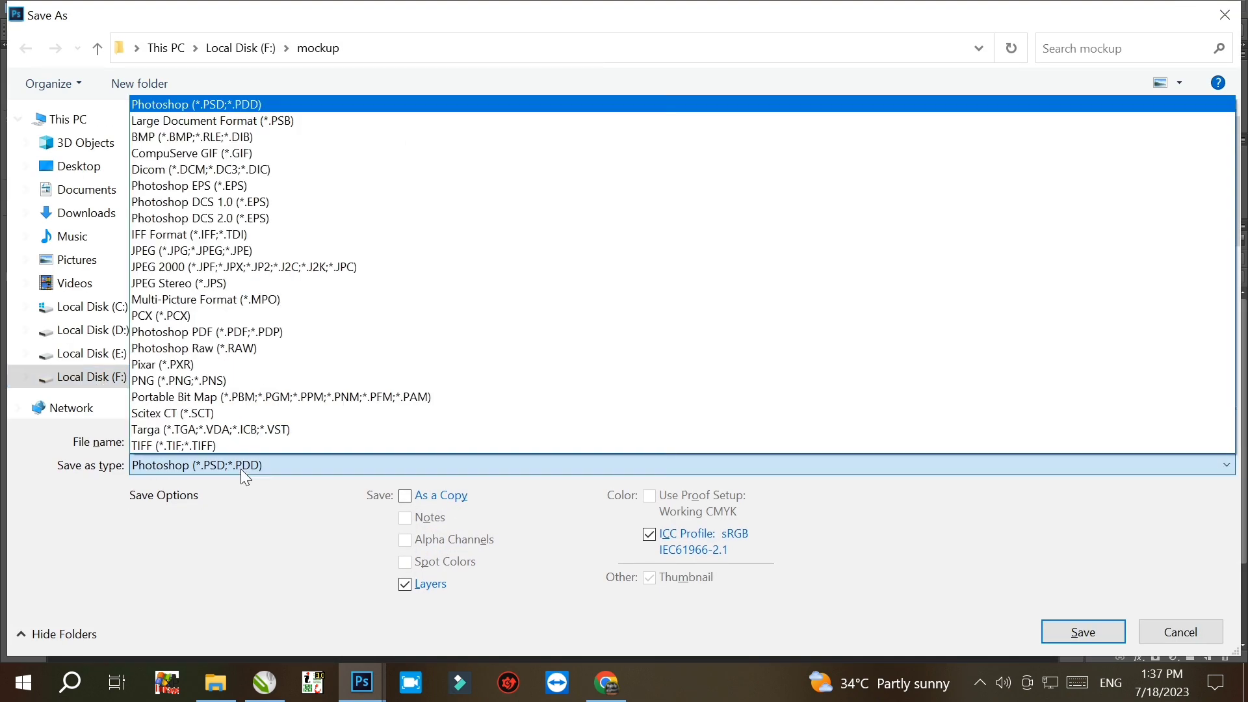
click(185, 380)
click(121, 382)
click(1063, 631)
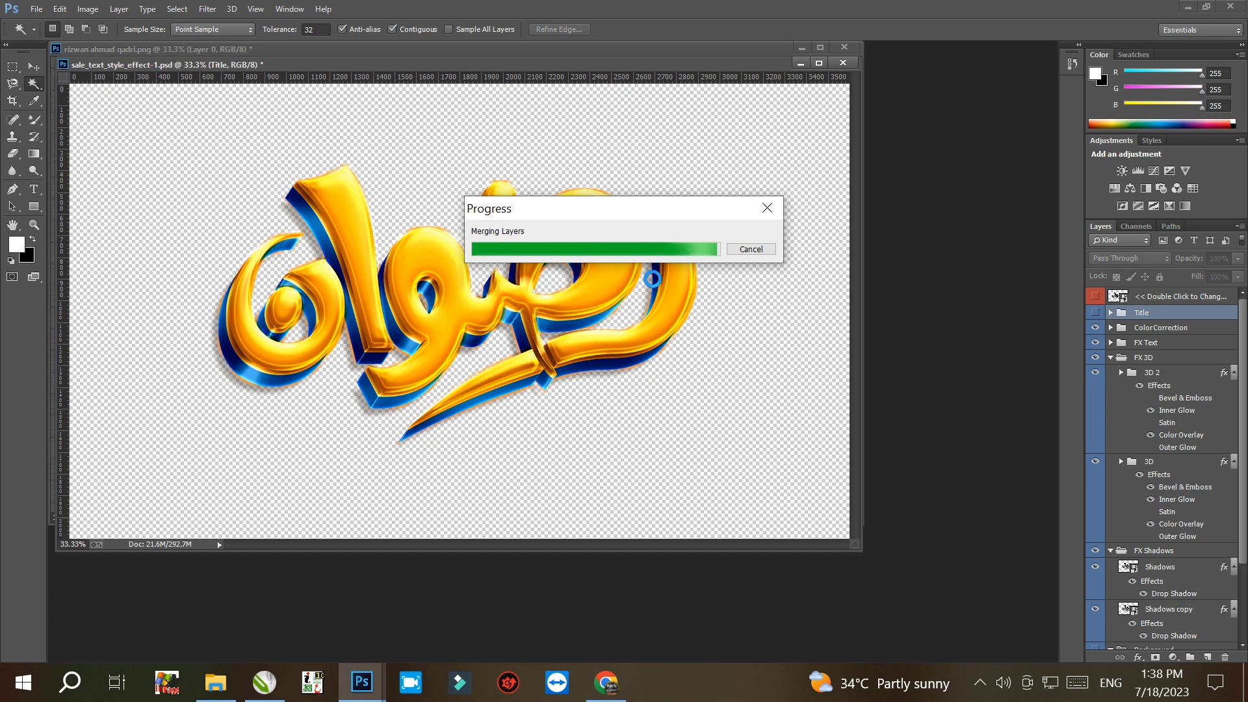
click(487, 147)
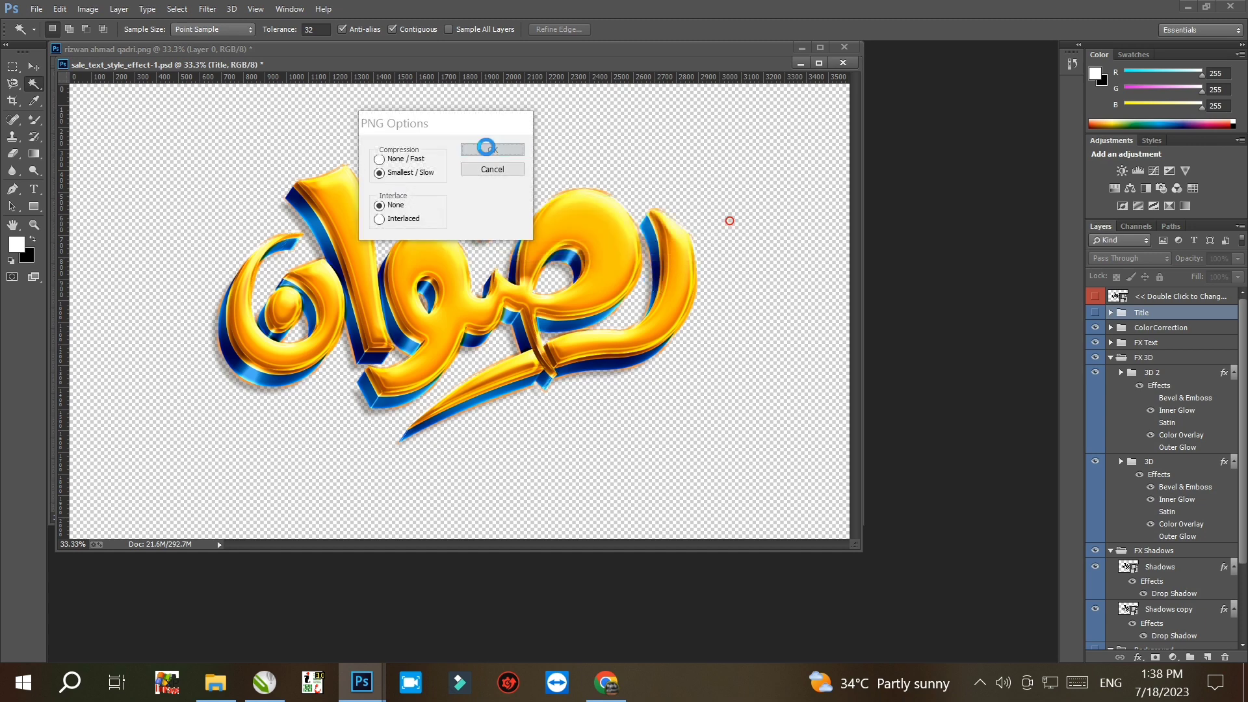
Step: Copy sale_text_style_effect-1.png from drive F and paste it into the CorelDRAW document, placing it beside the page's right edge
click(217, 686)
click(130, 432)
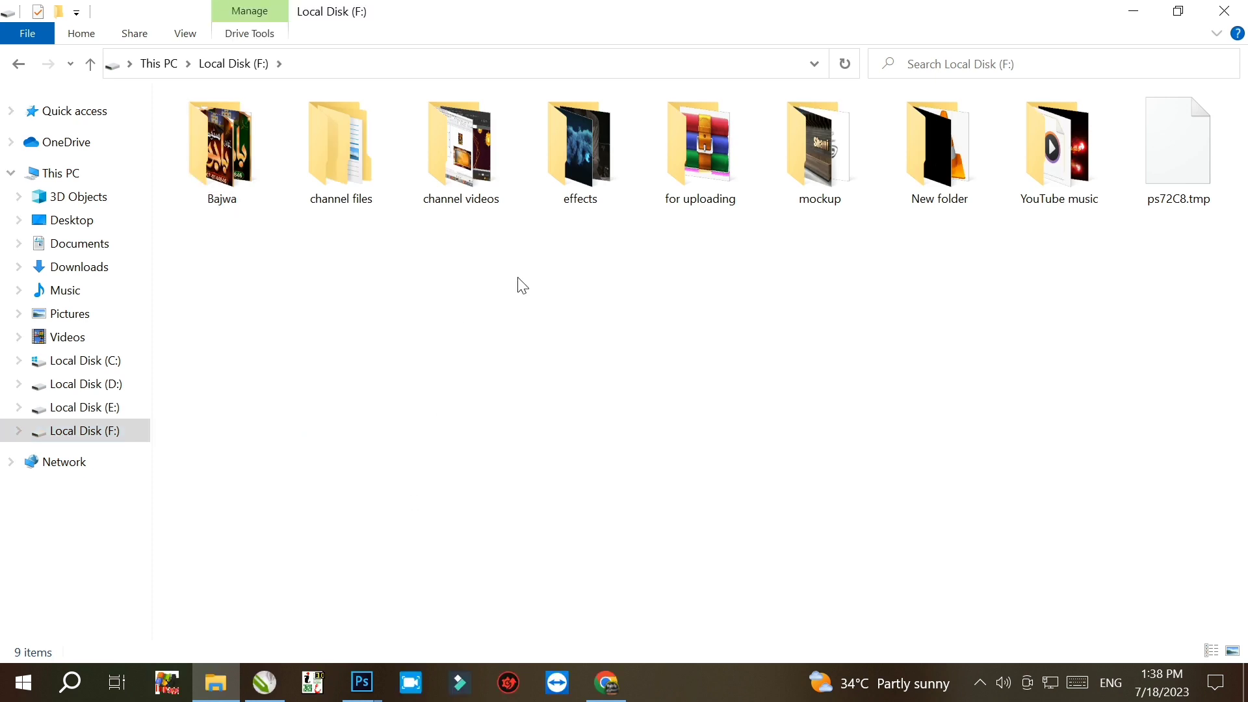
right_click(891, 306)
click(947, 384)
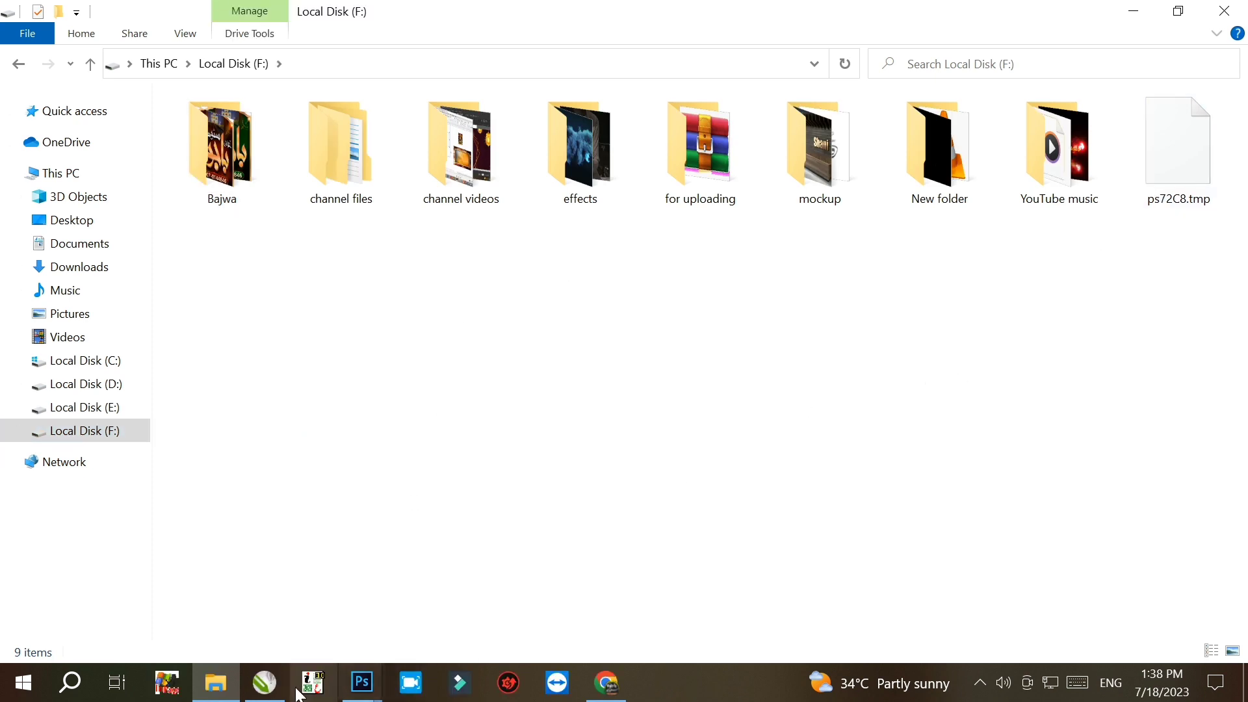
click(264, 683)
click(215, 682)
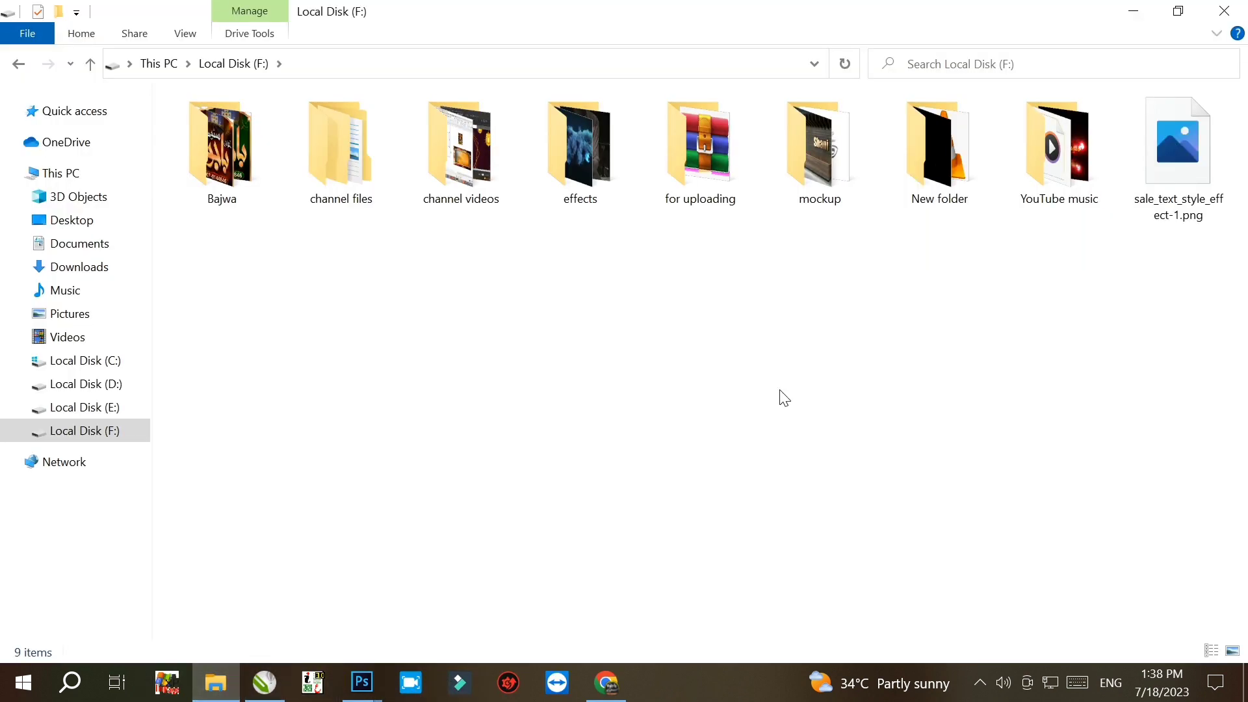
click(265, 682)
key(ctrl+v)
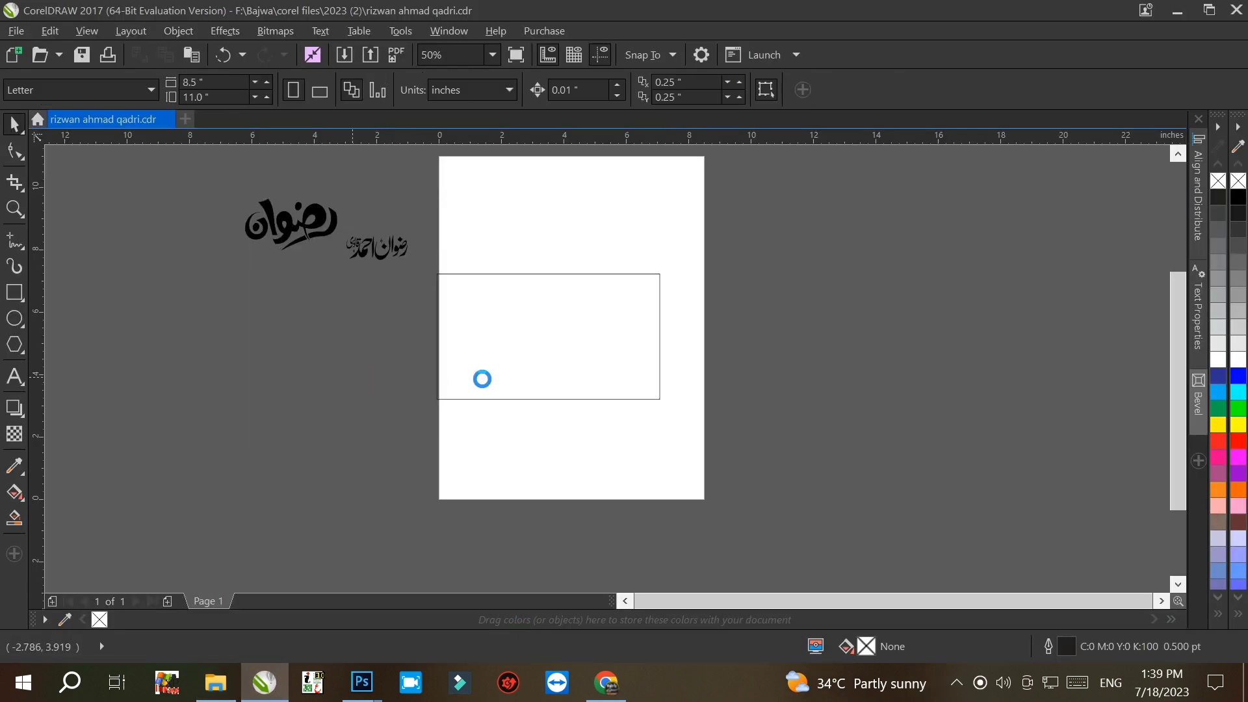
drag(576, 330, 921, 311)
Step: Crop the pasted calligraphy bitmap close around the lettering, to about 8.5 by 5.4 inches
click(15, 183)
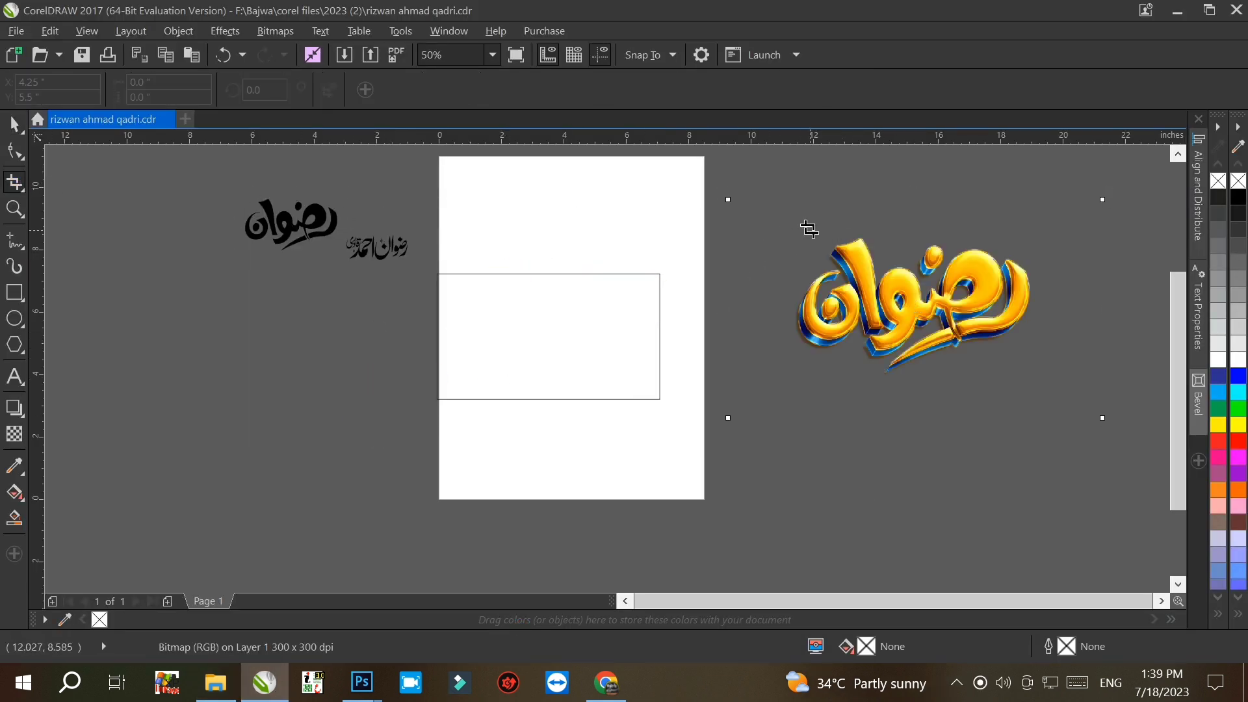
drag(806, 223, 1044, 369)
drag(806, 308, 785, 308)
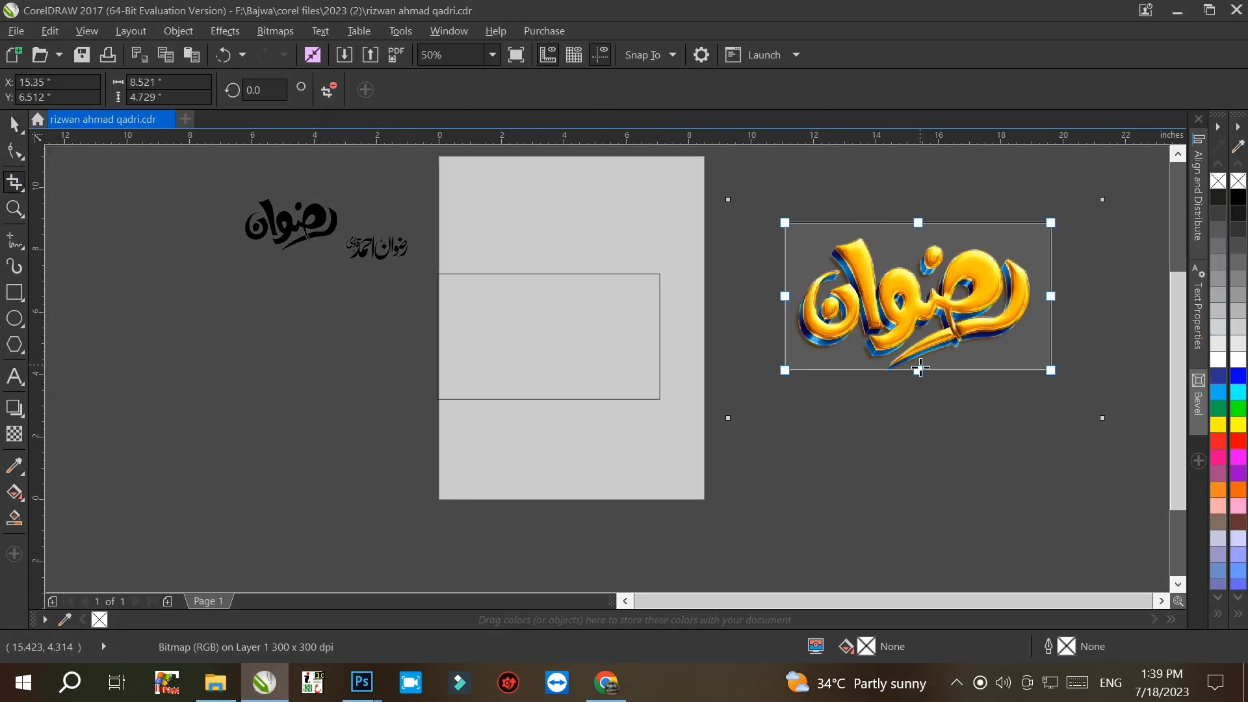
drag(918, 366, 916, 393)
key(Return)
scroll(925, 234, up, 4)
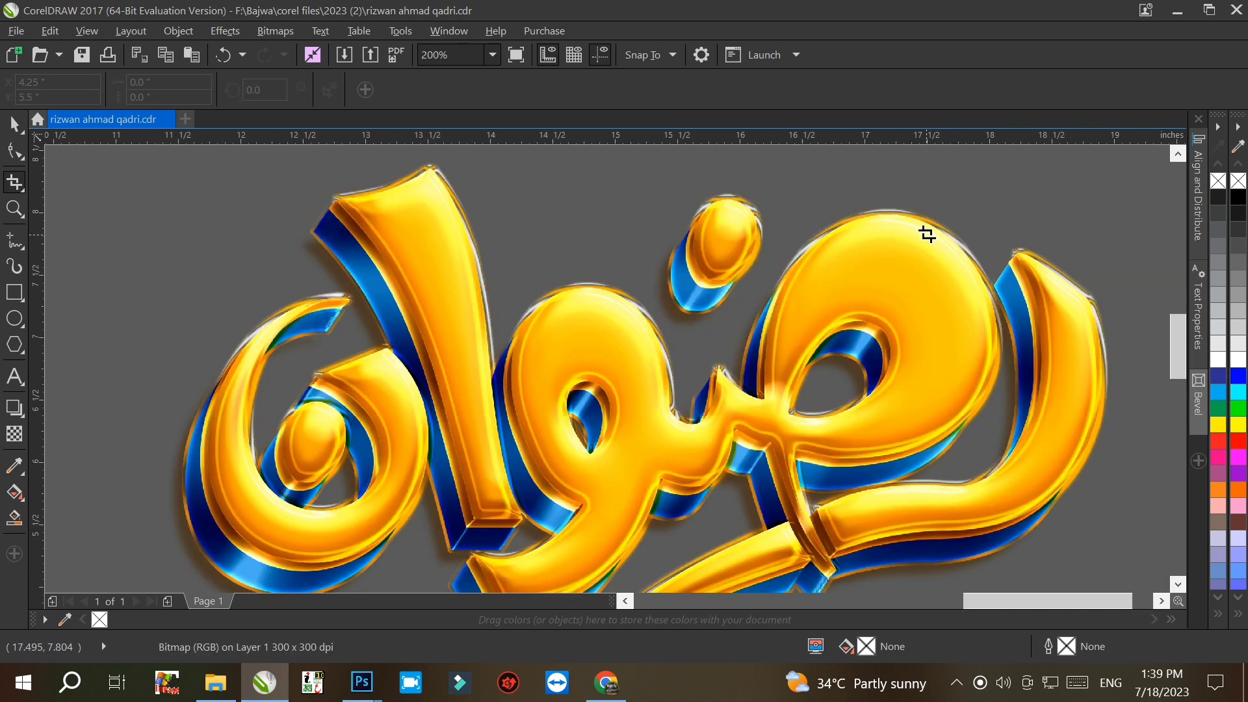
Step: Give the empty rectangle an elliptical fountain fill with yellow at the centre and dark gold at the edge
drag(533, 317, 727, 302)
click(15, 493)
click(261, 89)
click(592, 303)
click(1218, 426)
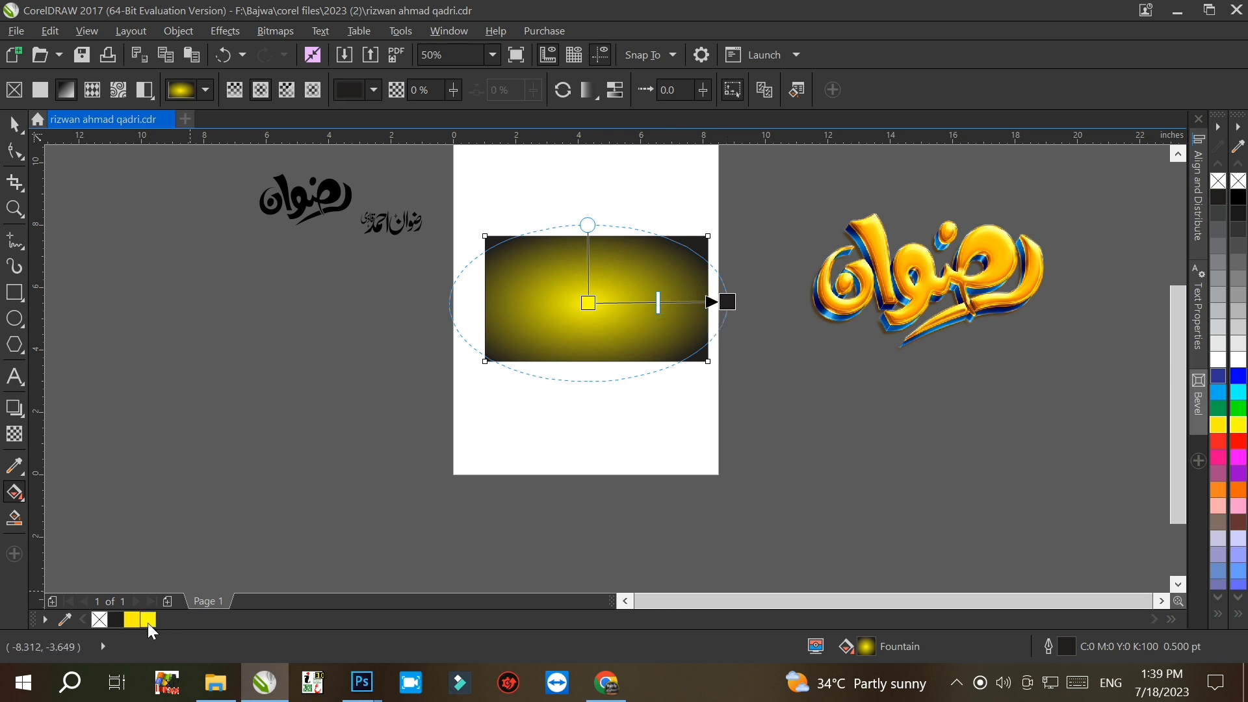
drag(147, 623, 723, 298)
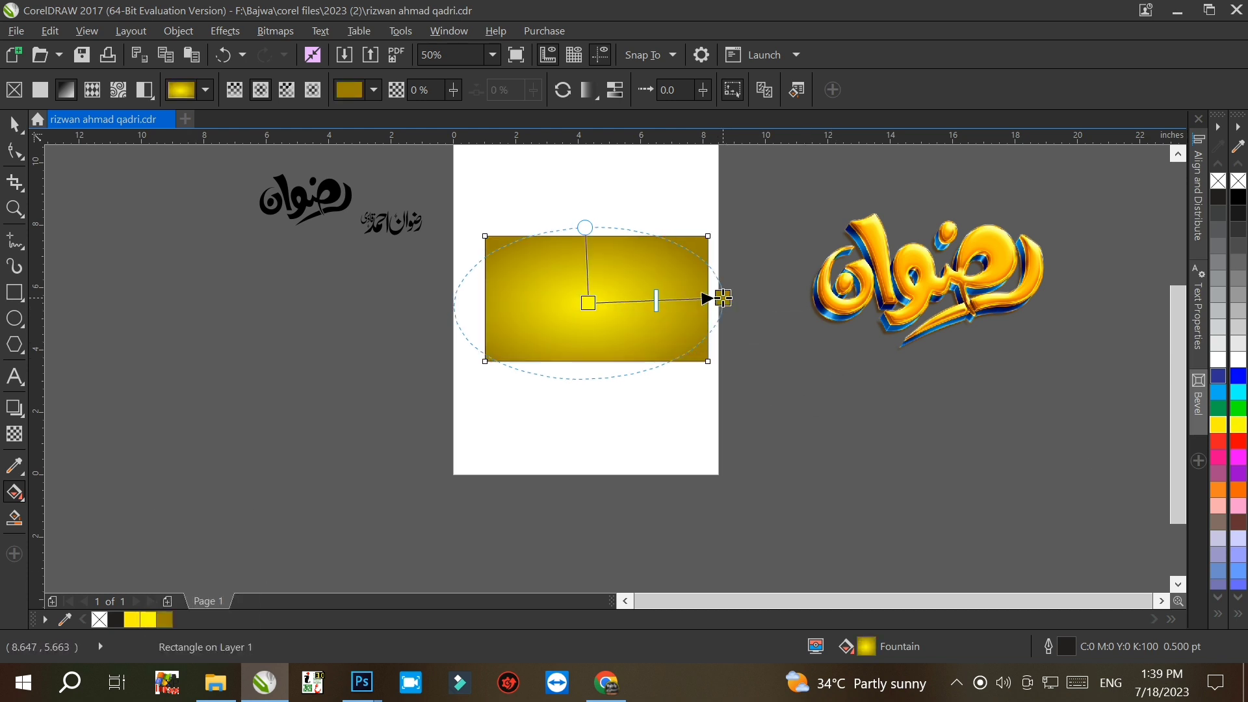
Step: Place the 3D calligraphy over the rectangle and scale it to about 71.4%, roughly 6.08 inches wide
key(space)
click(910, 310)
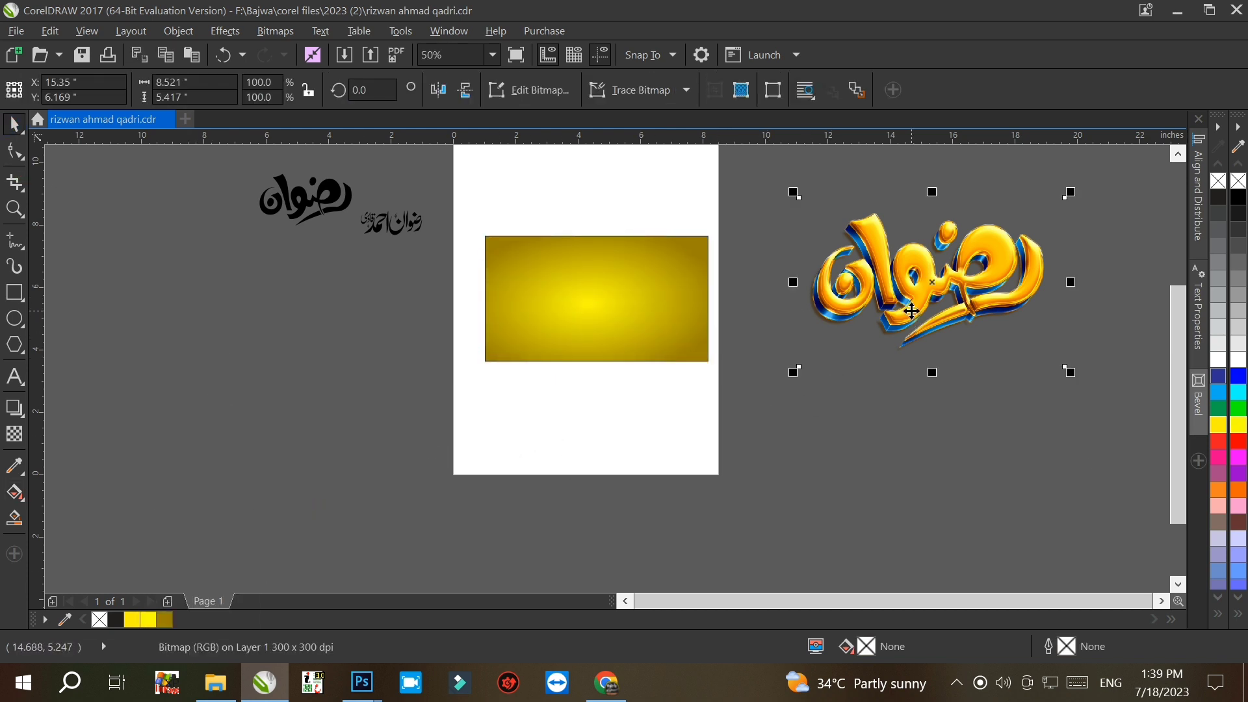
drag(911, 310, 559, 323)
drag(719, 204, 669, 237)
drag(610, 299, 615, 300)
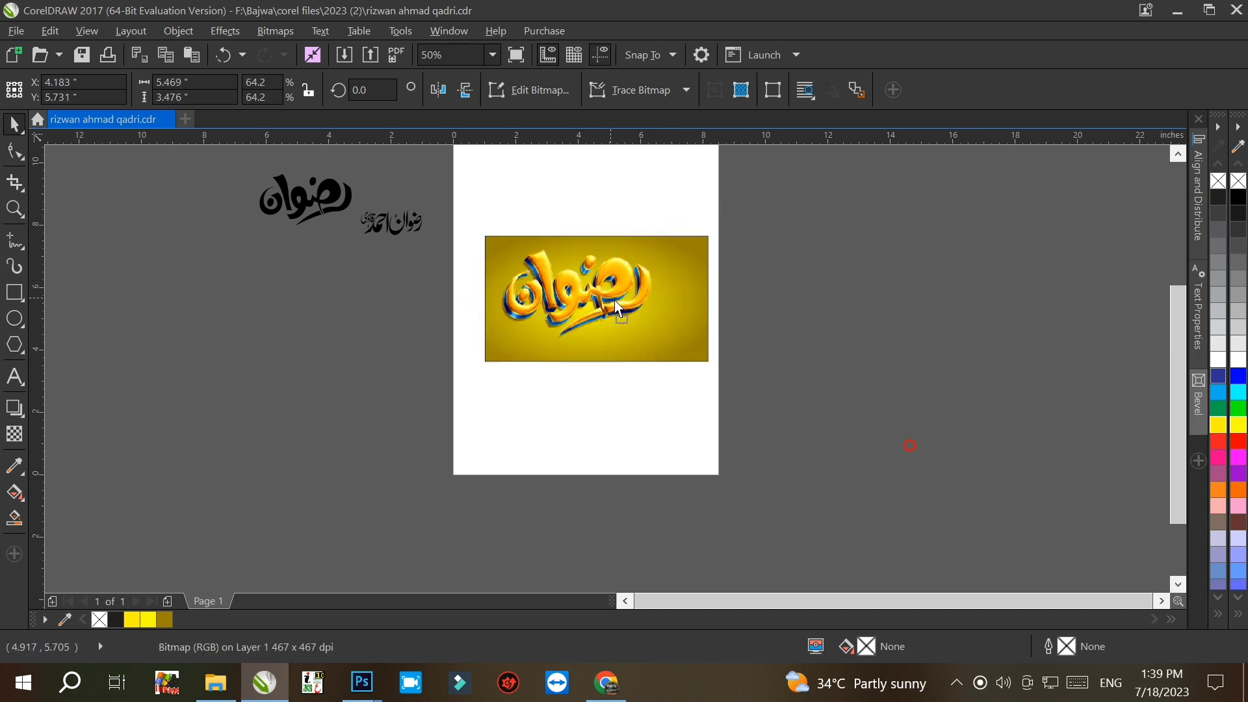
scroll(615, 299, up, 2)
drag(747, 414, 765, 424)
drag(624, 293, 637, 298)
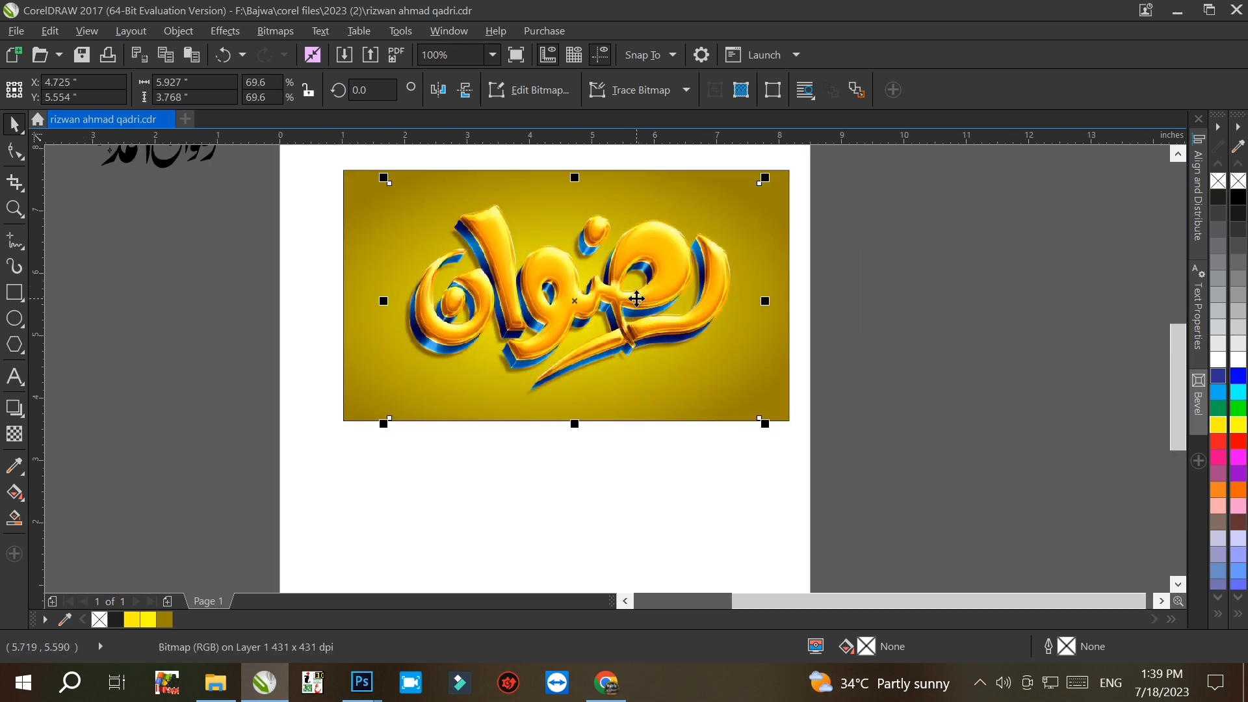
drag(765, 424, 770, 428)
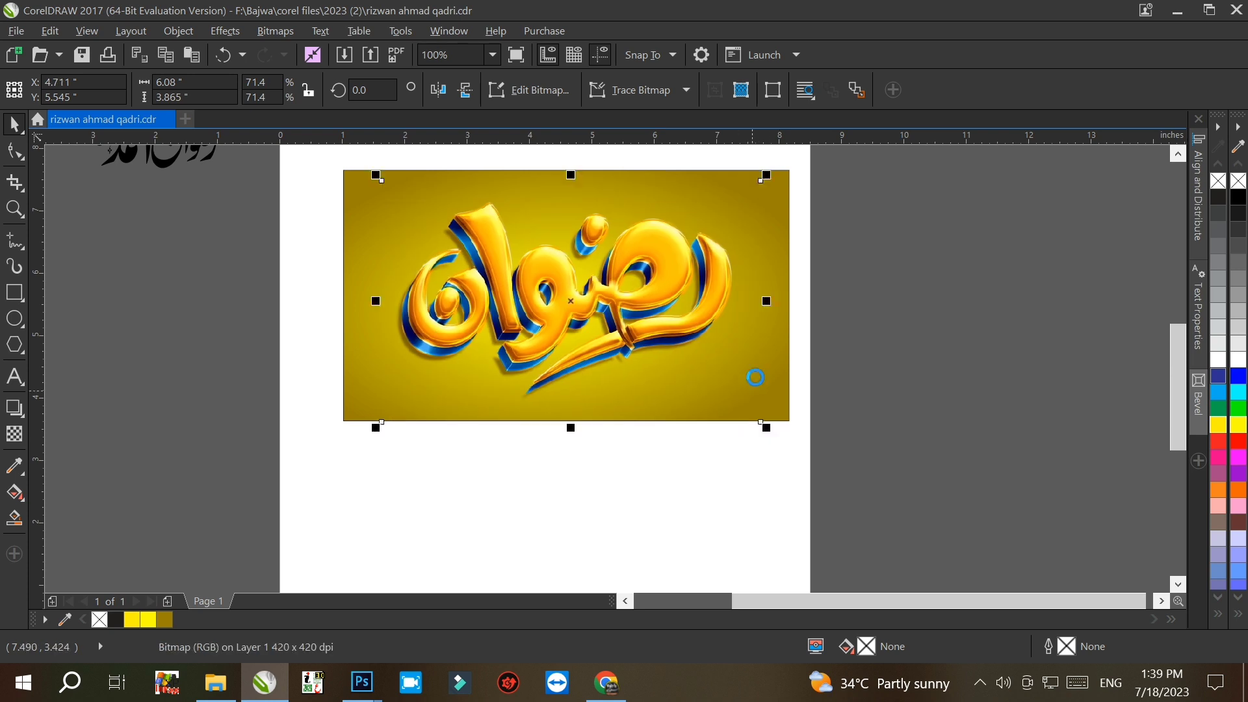
Step: Recolour the rectangle's fountain fill to bright blue at the centre and navy at the edge, and adjust the gradient's extent
click(778, 350)
click(19, 492)
click(550, 305)
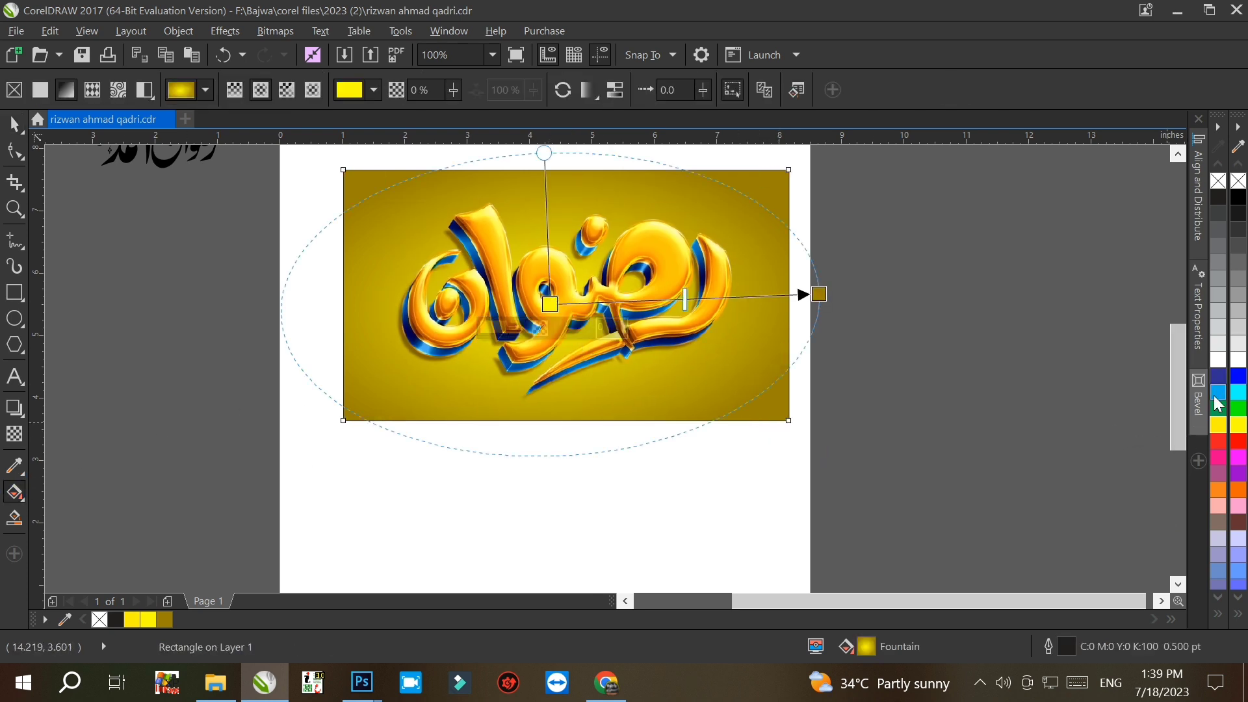
click(1218, 393)
click(823, 295)
click(182, 621)
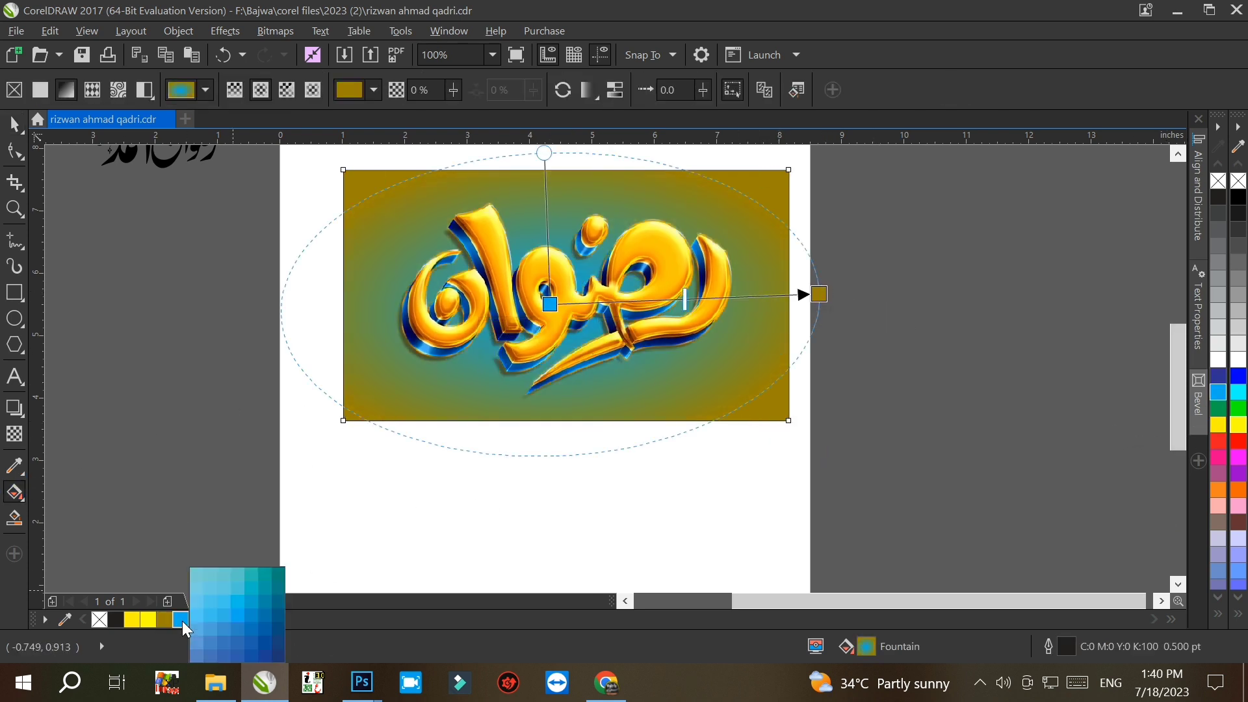
click(272, 632)
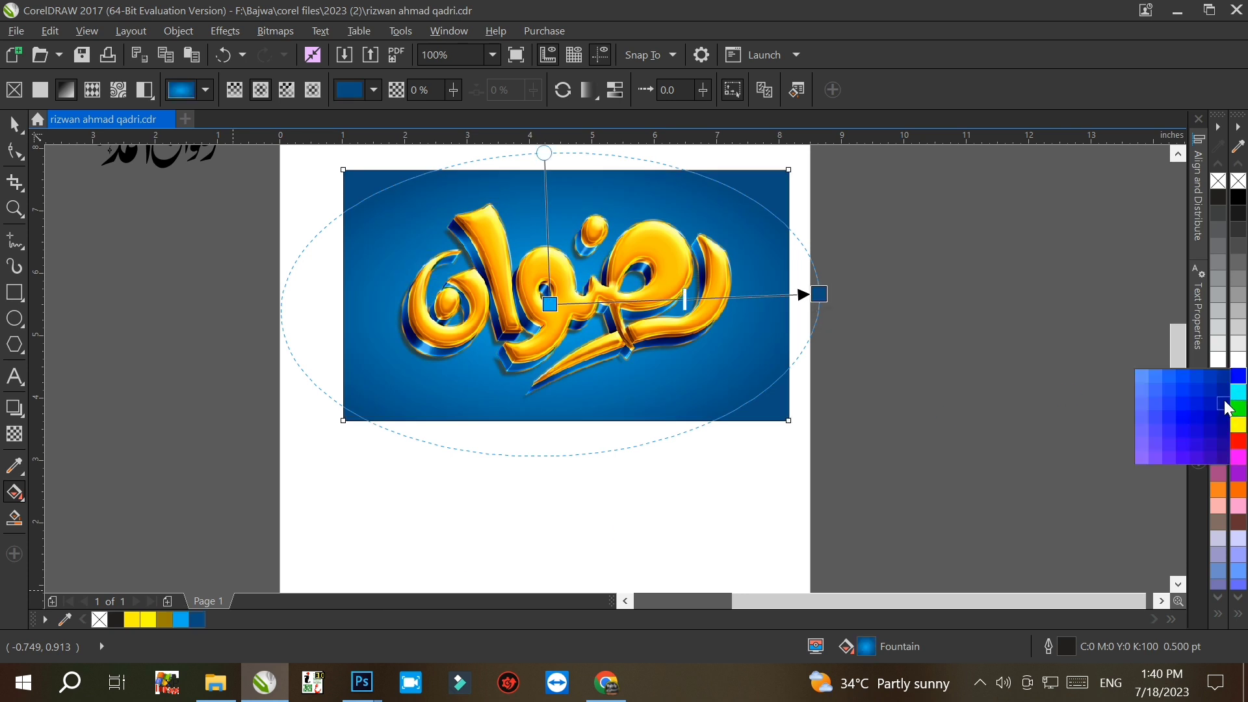
drag(1226, 408, 1225, 406)
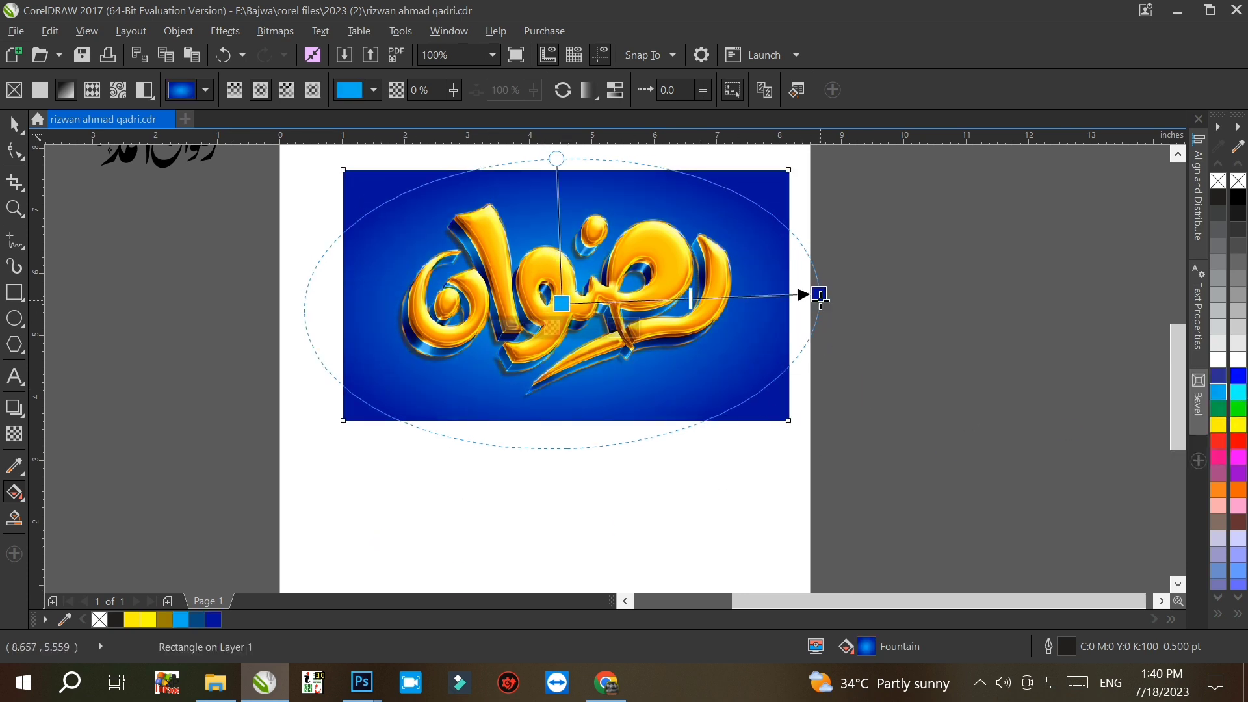
drag(820, 296, 788, 296)
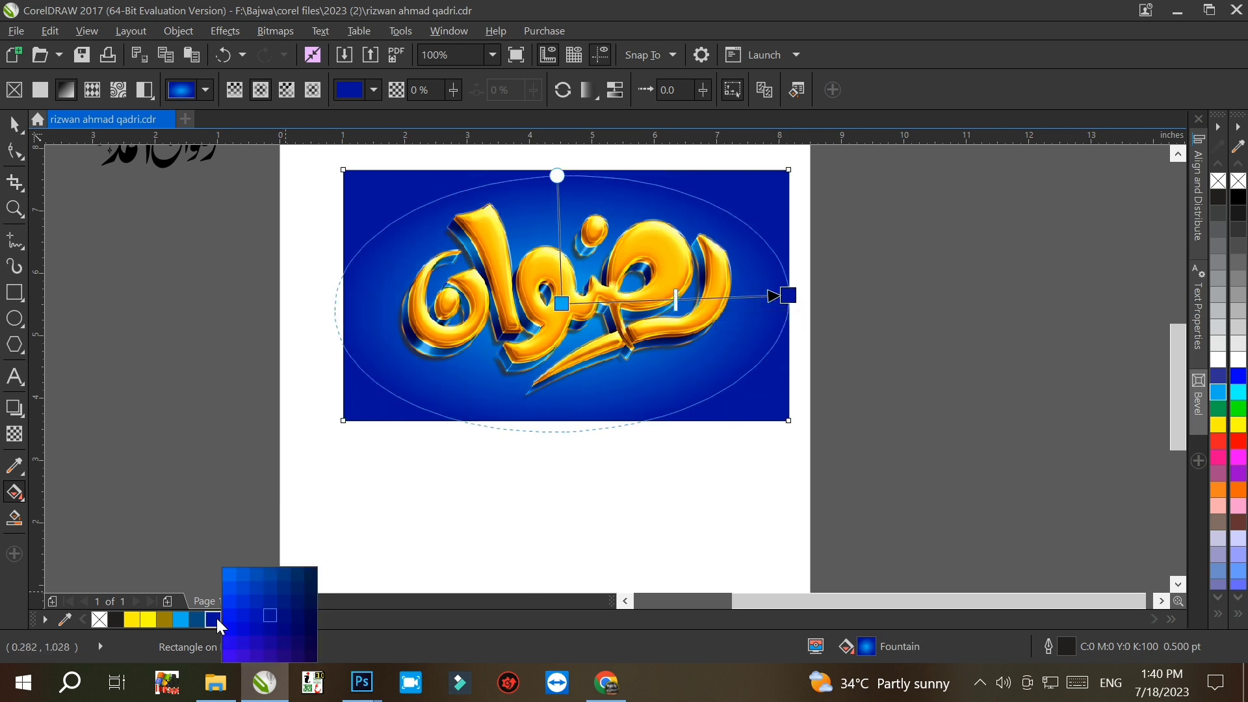
drag(788, 296, 833, 324)
scroll(668, 365, down, 1)
scroll(668, 334, up, 1)
Step: PowerClip the 3D calligraphy inside the blue gradient rectangle
click(14, 124)
click(1004, 339)
drag(1004, 339, 1002, 356)
right_click(1002, 356)
key(w)
click(617, 326)
scroll(617, 325, down, 1)
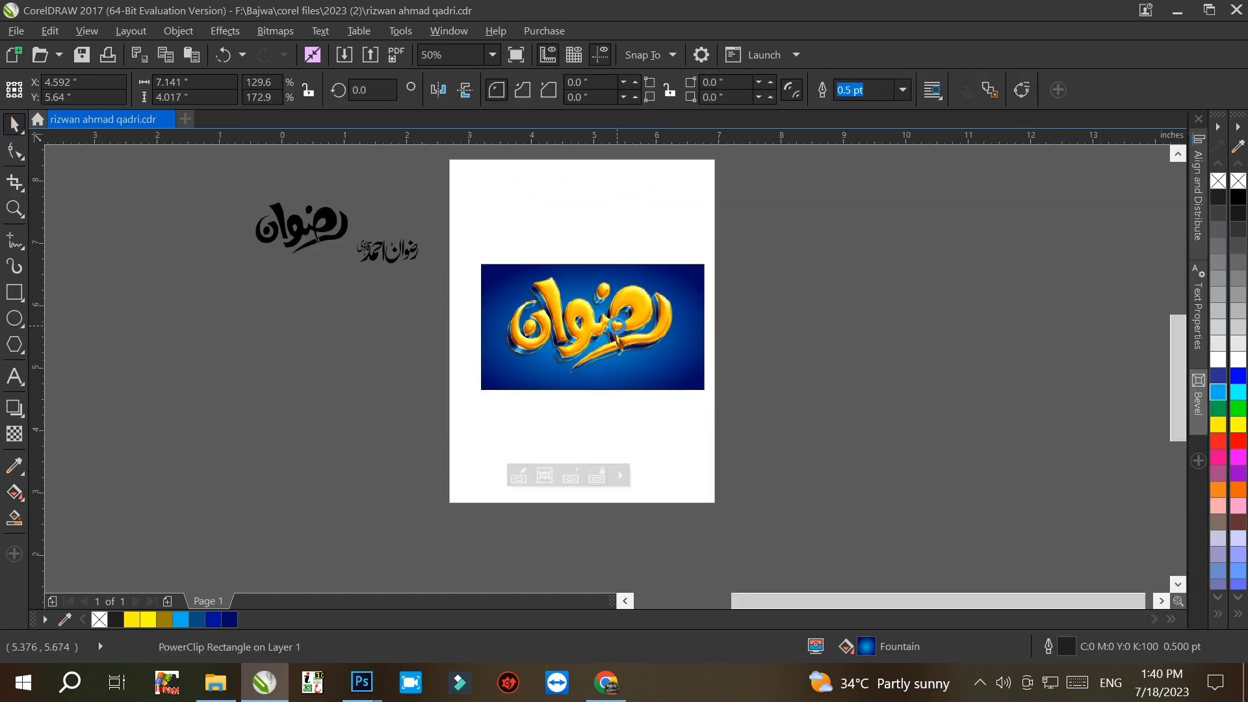
Step: Open the PowerClip contents, shift the calligraphy slightly lower within the frame, and finish editing
scroll(617, 326, up, 1)
ctrl+click(617, 326)
drag(617, 325, 615, 336)
click(569, 476)
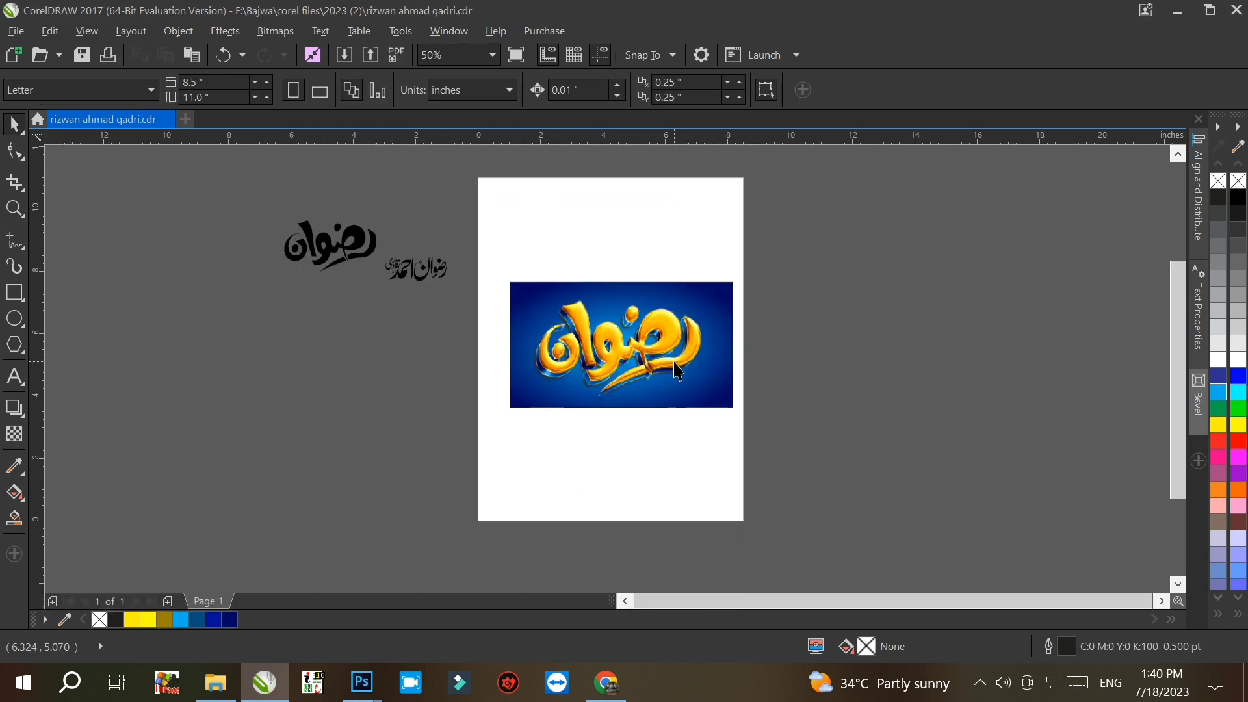
Step: Draw a rectangle about 1.83 by 0.68 inches across the blue background's upper-left edge and round its corners to about 0.254 inch
scroll(418, 245, up, 1)
click(15, 292)
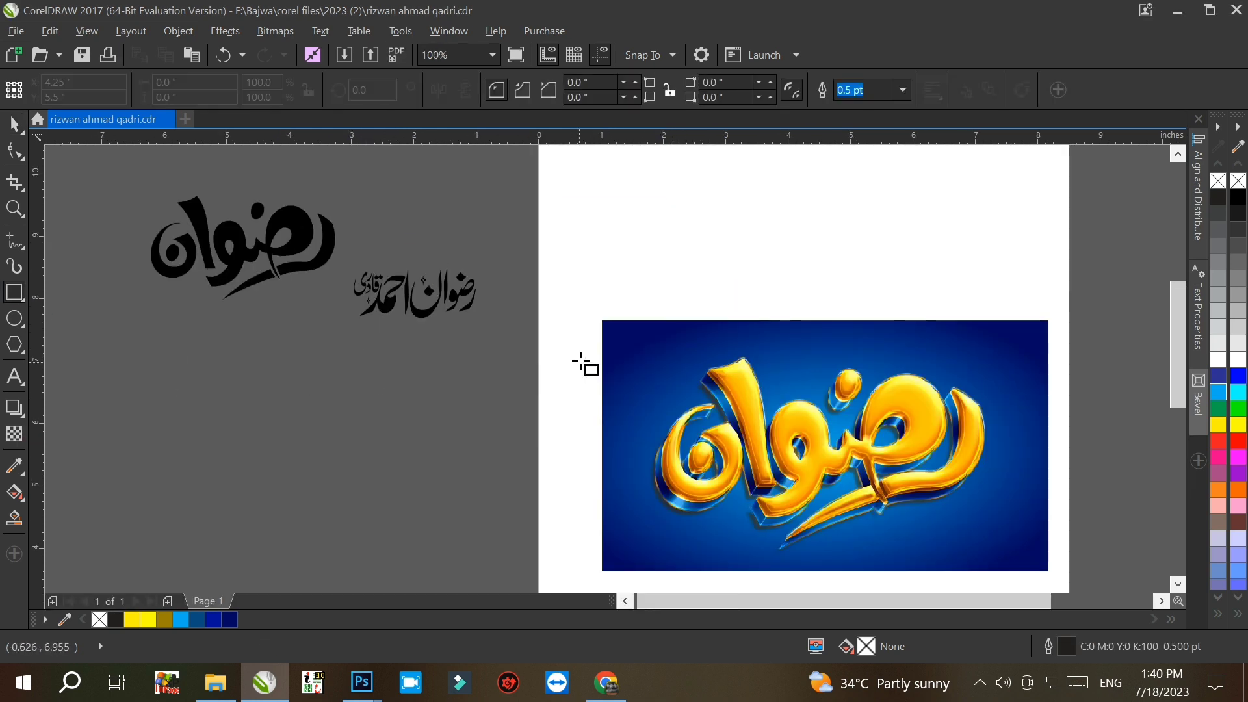
drag(584, 335, 693, 375)
scroll(695, 377, up, 1)
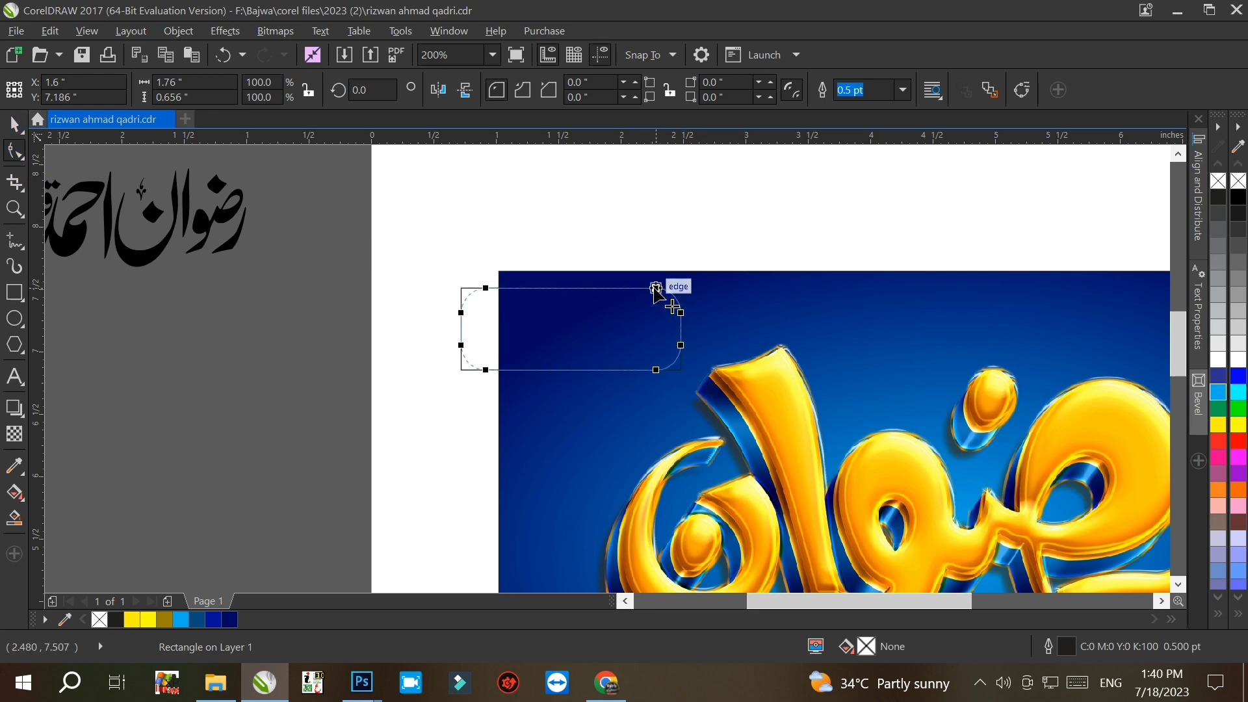
click(15, 124)
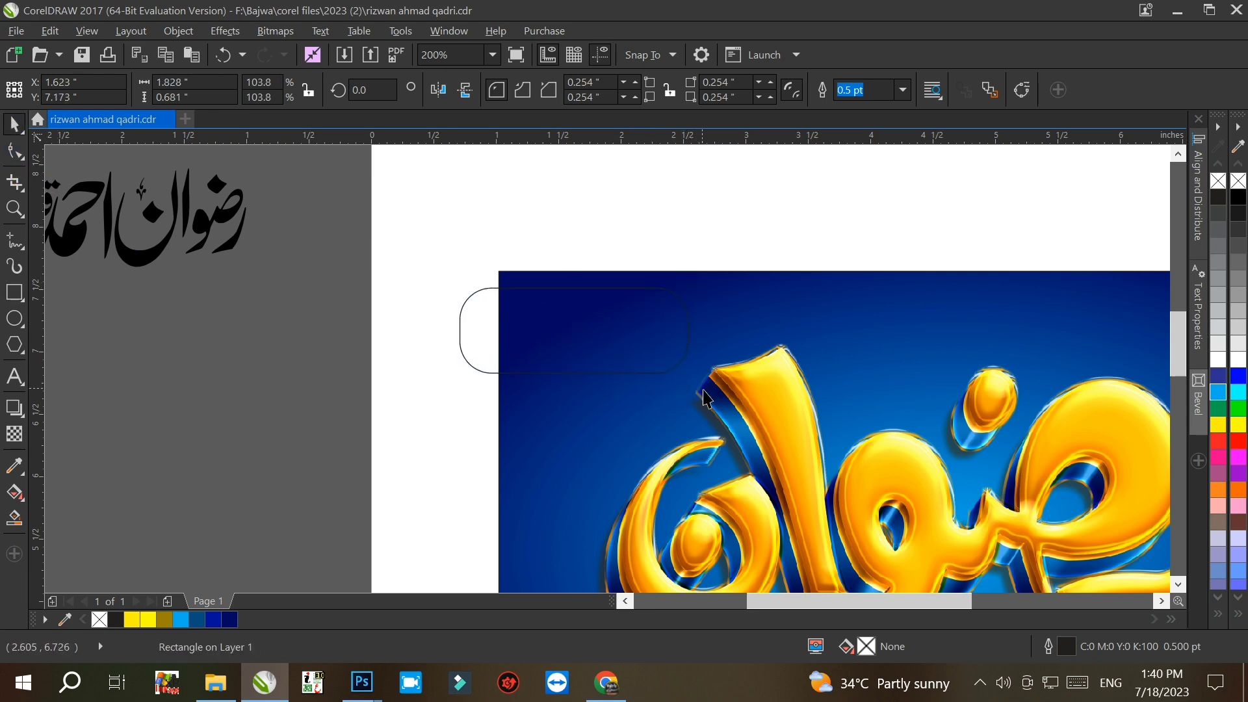
Step: Give the rounded rectangle a vertical linear fountain fill from navy at its top to medium blue at its bottom, with a cyan outline
scroll(504, 325, down, 2)
scroll(520, 322, up, 3)
key(g)
drag(529, 280, 530, 453)
click(199, 622)
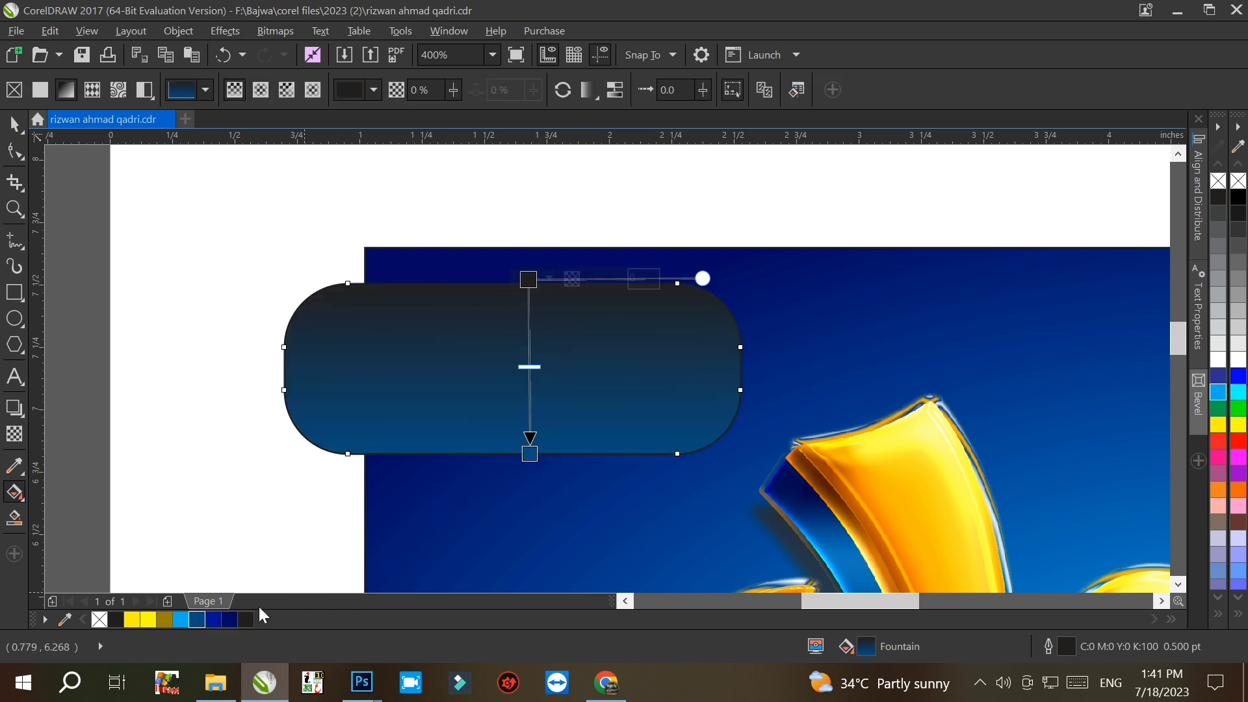
click(229, 620)
drag(181, 623, 268, 637)
mouse_move(1238, 395)
mouse_down()
mouse_move(1228, 432)
mouse_move(1223, 392)
mouse_up()
click(14, 124)
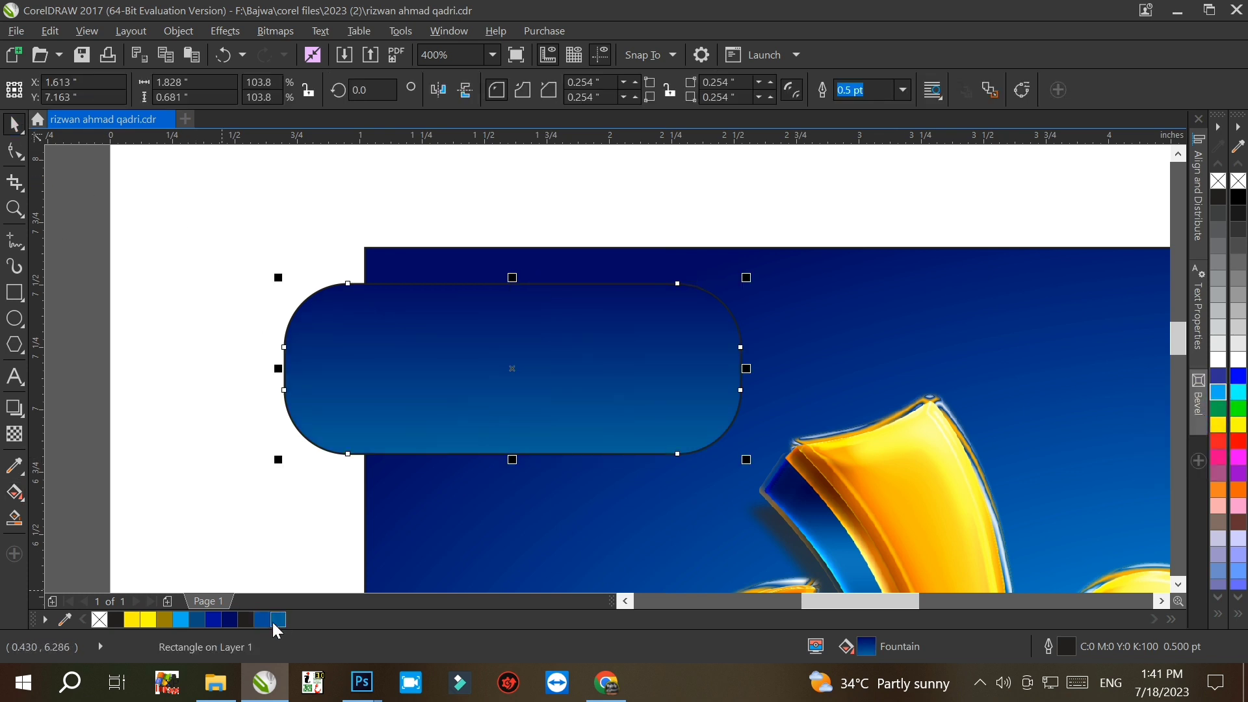
right_click(199, 622)
Step: Duplicate the rounded rectangle horizontally onto the blue background's upper-right edge
scroll(594, 284, down, 2)
drag(574, 296, 1002, 297)
key(Escape)
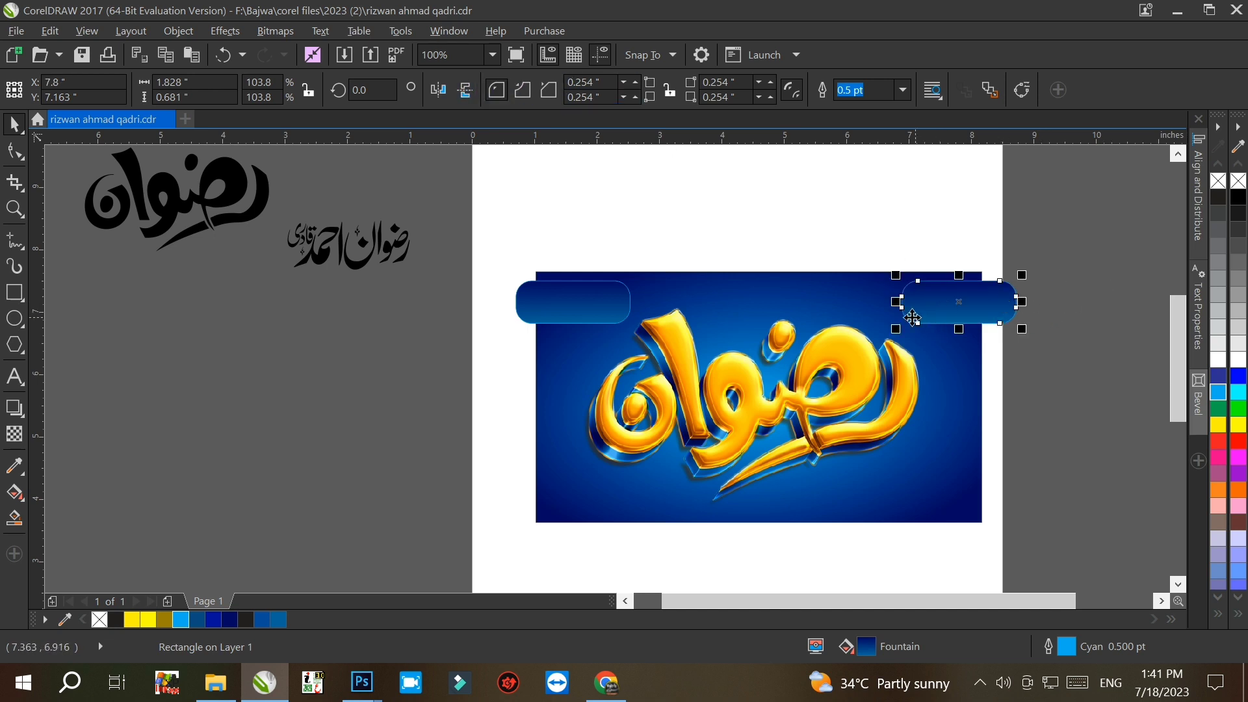
Step: PowerClip both rounded rectangles inside the blue background rectangle
shift+click(603, 302)
right_click(614, 302)
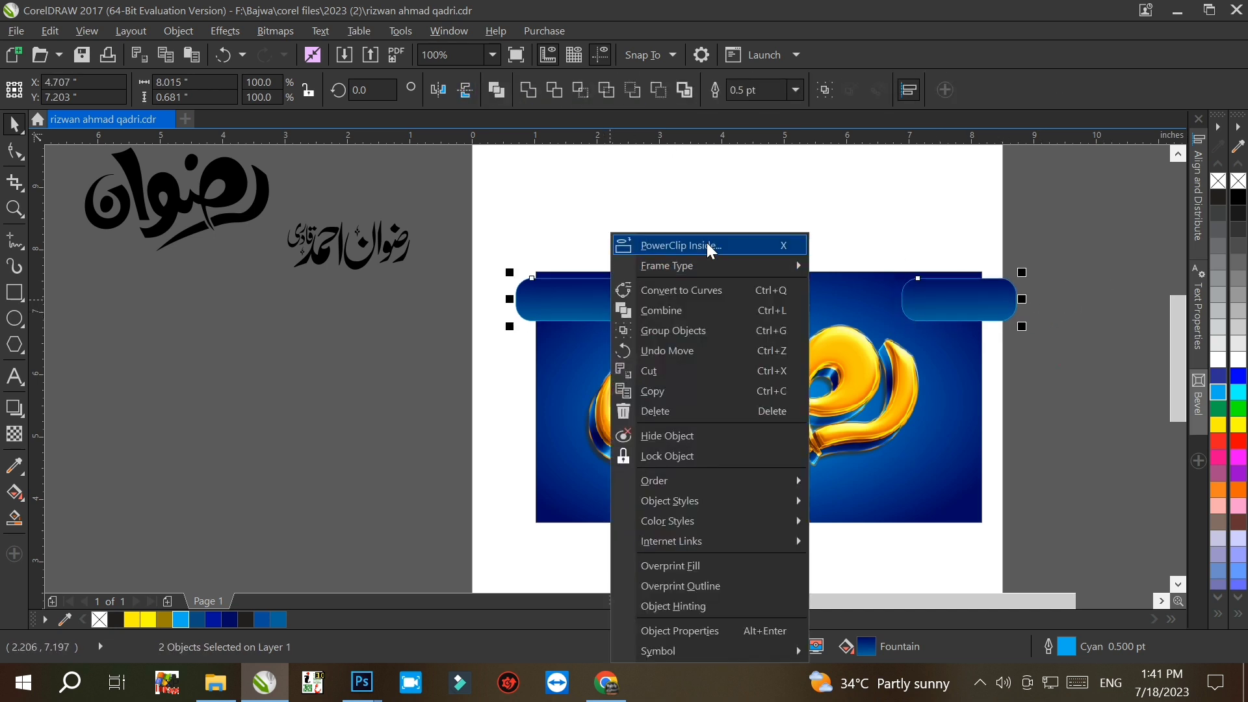
click(708, 245)
click(905, 474)
key(Escape)
Step: Place the small black full-name calligraphy on the left rounded rectangle and scale it to about 70%, roughly 1.37 inches wide
drag(385, 253, 635, 309)
scroll(654, 280, up, 1)
drag(669, 268, 563, 356)
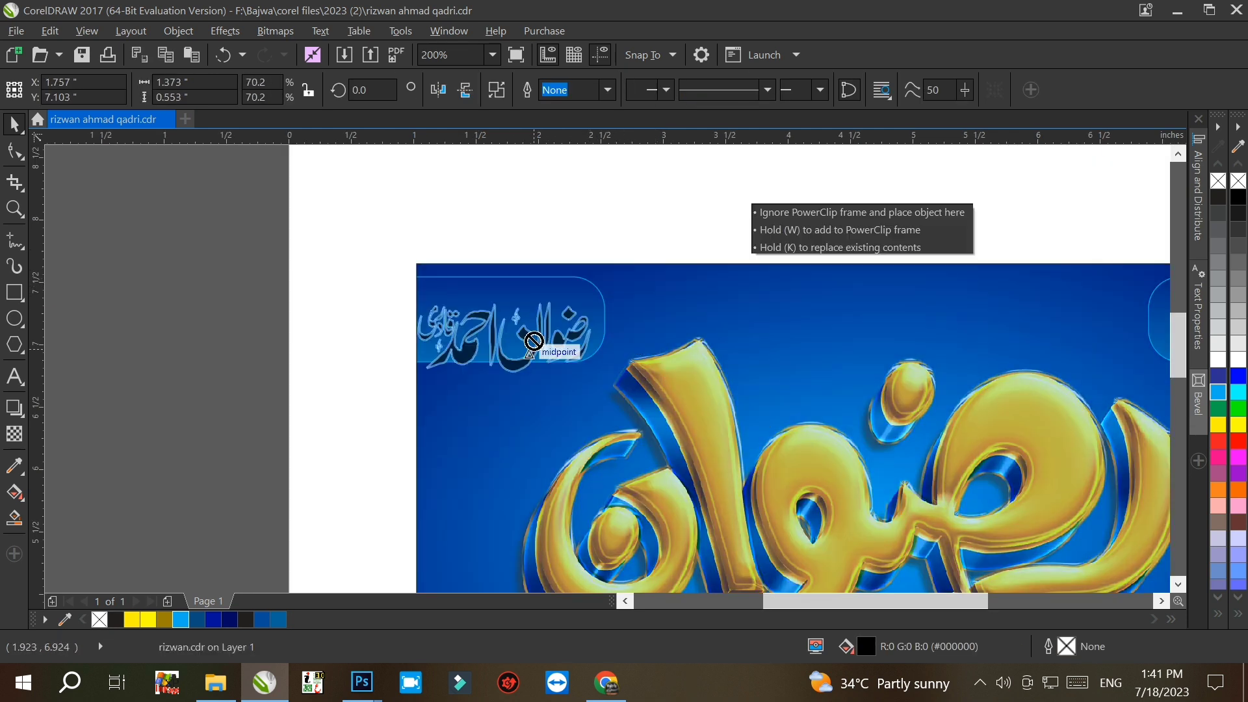
Step: Apply a vertical linear fountain fill of alternating white and grey bands to the black full-name calligraphy on the left rounded rectangle
scroll(538, 338, up, 1)
click(15, 491)
drag(484, 239, 486, 375)
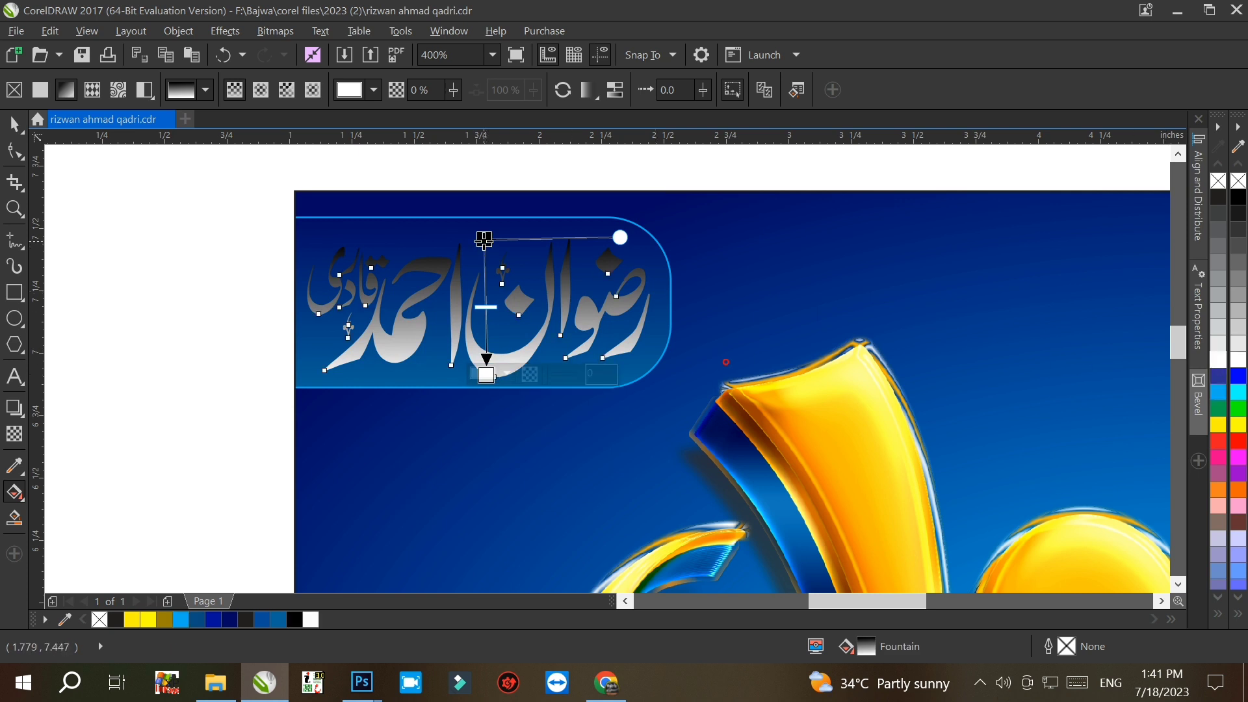
click(1219, 316)
double_click(487, 304)
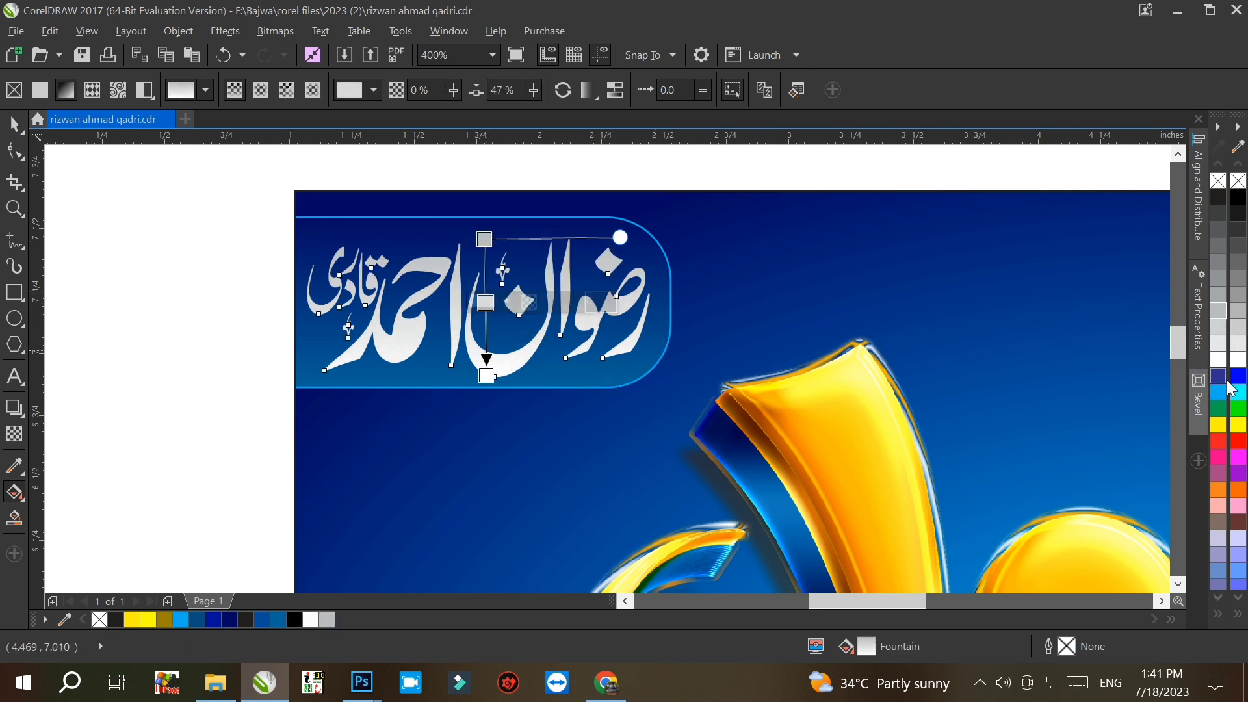
click(1218, 361)
double_click(484, 268)
click(481, 241)
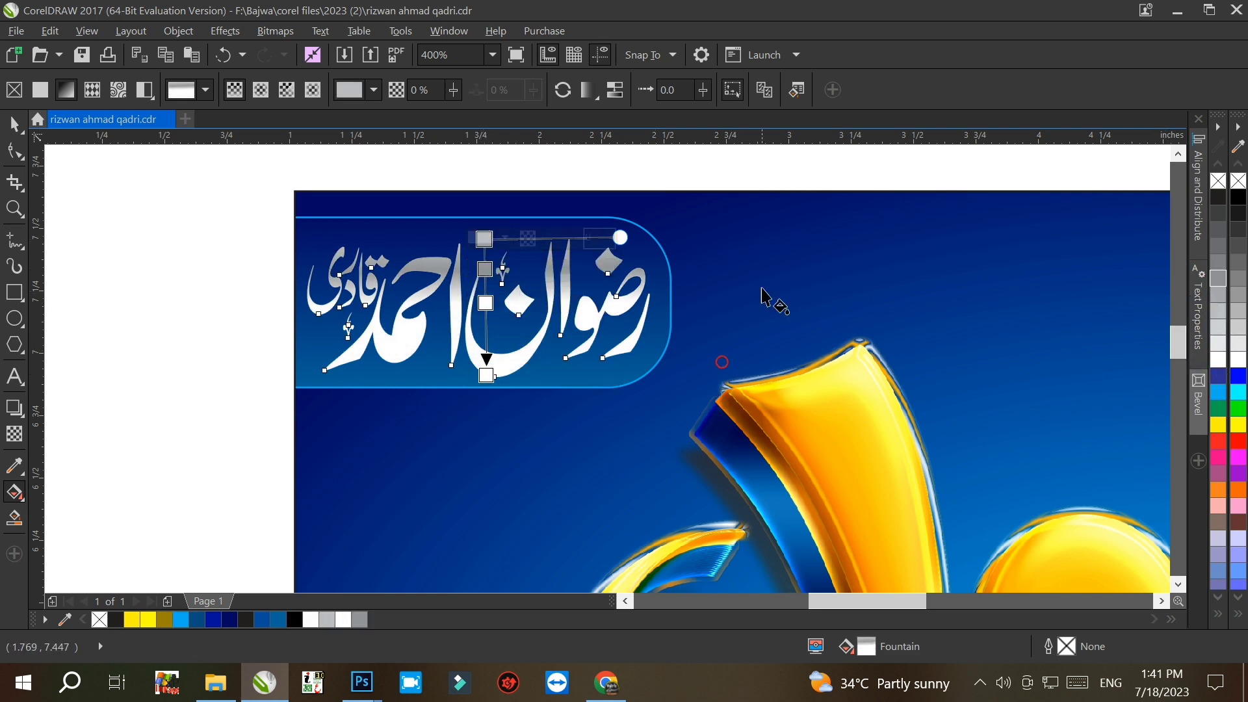
double_click(487, 334)
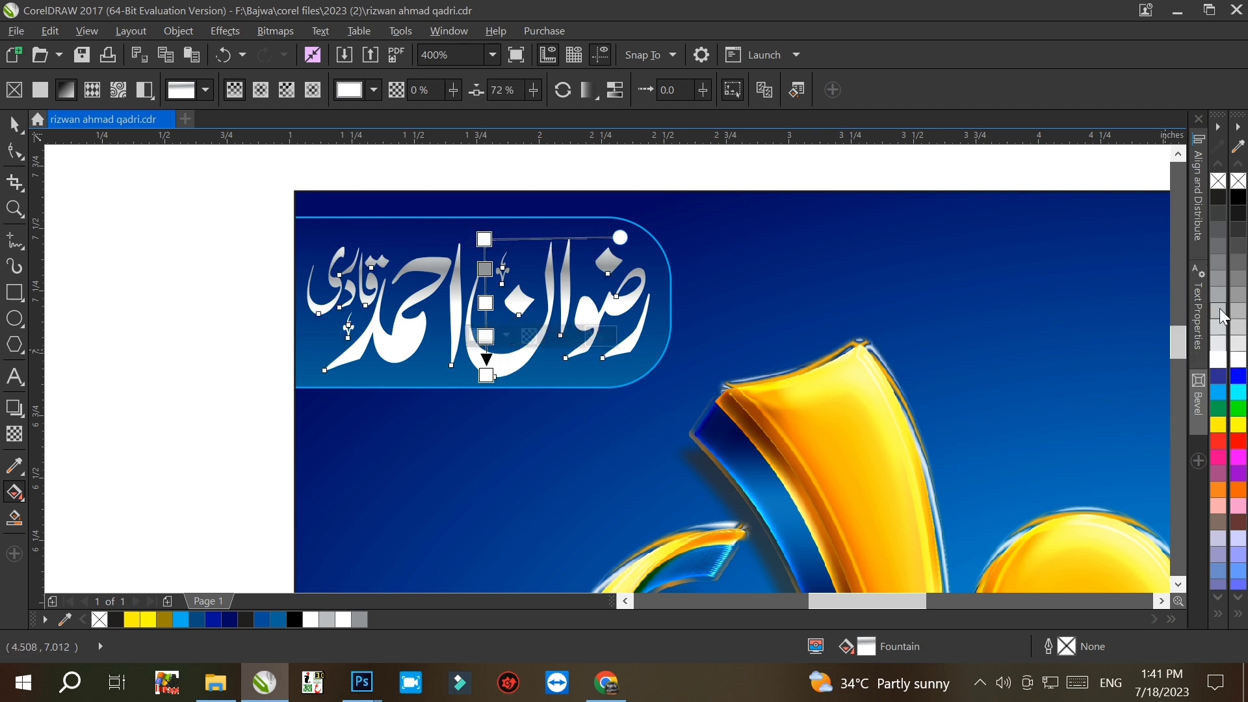
Step: Add a downward drop shadow to the silver full-name calligraphy, with opacity 78 and feathering 15
click(15, 408)
drag(479, 238, 478, 388)
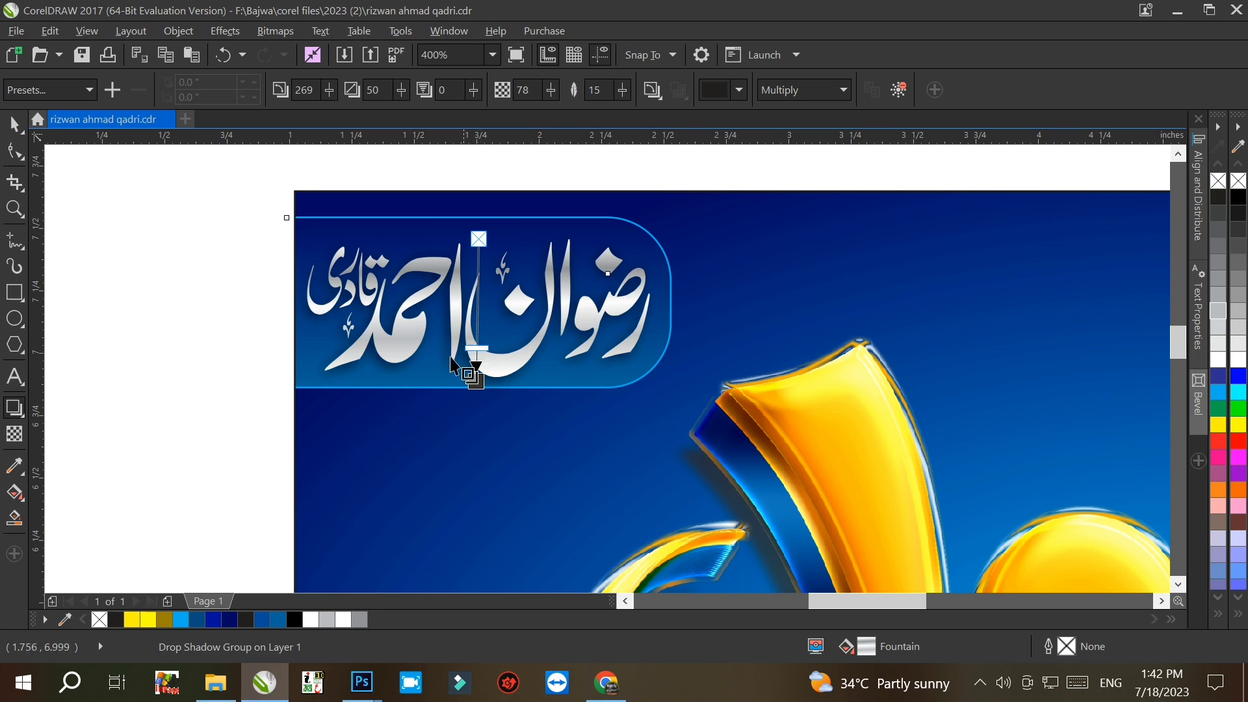
click(13, 123)
click(195, 253)
Step: Scale the large black single-word calligraphy down to about 0.85 inch wide on the right rounded rectangle and combine its curves
scroll(406, 352, down, 2)
click(85, 238)
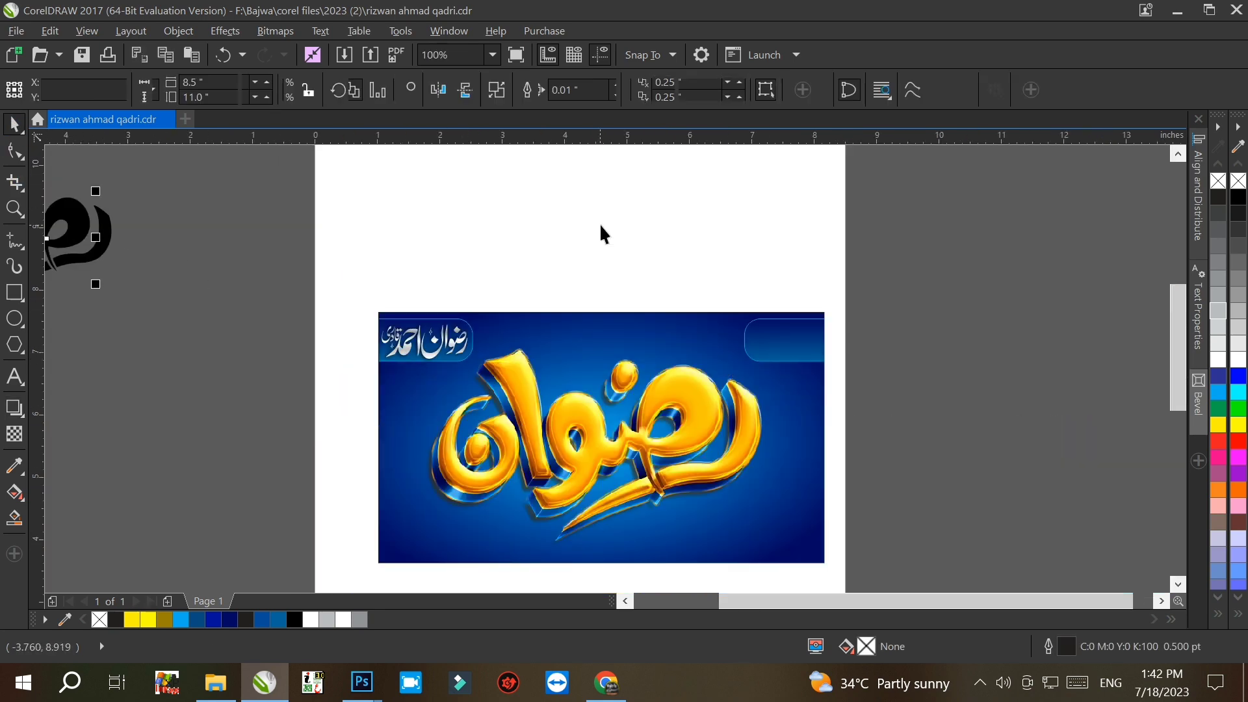
scroll(601, 224, down, 1)
drag(411, 184, 186, 320)
drag(323, 234, 805, 294)
scroll(806, 292, up, 2)
drag(940, 184, 677, 332)
drag(642, 370, 351, 258)
scroll(220, 183, up, 1)
key(ctrl+l)
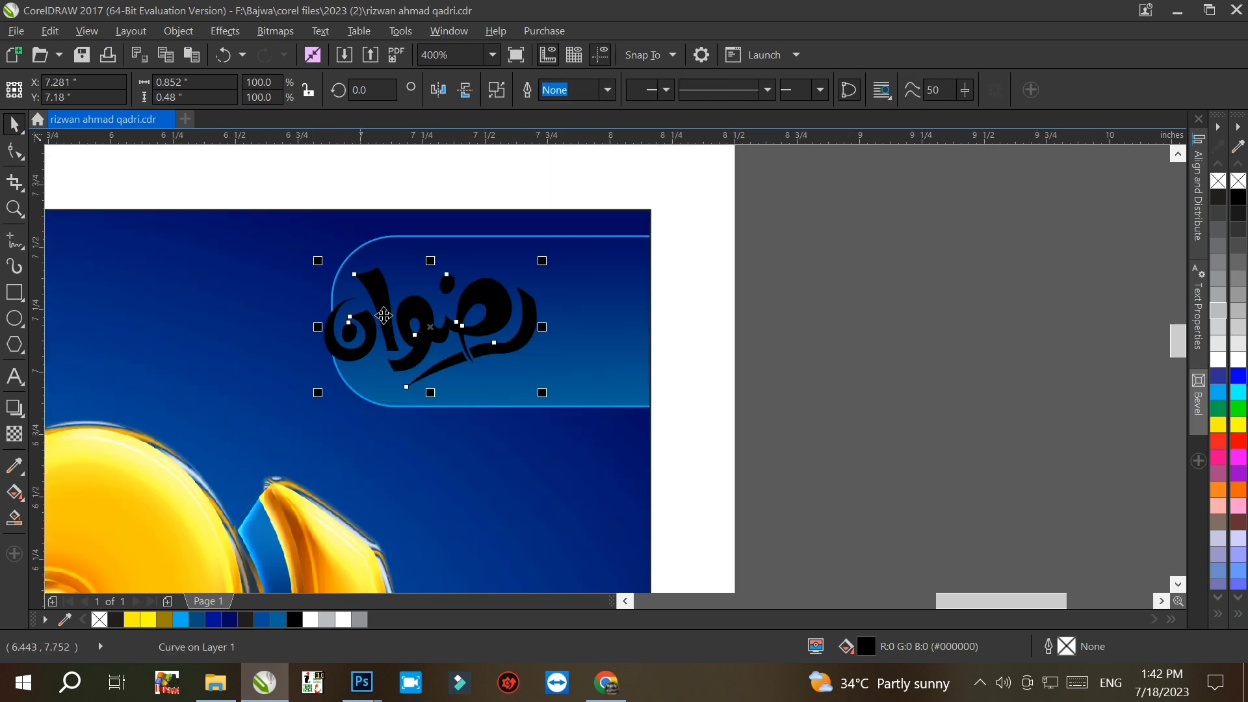
Step: Center the black single-word calligraphy in the right rounded rectangle and enlarge it to about 125%, roughly 1.07 inches wide
mouse_move(477, 333)
mouse_down()
mouse_move(516, 345)
mouse_move(495, 349)
mouse_up()
drag(559, 278, 617, 248)
scroll(835, 354, down, 2)
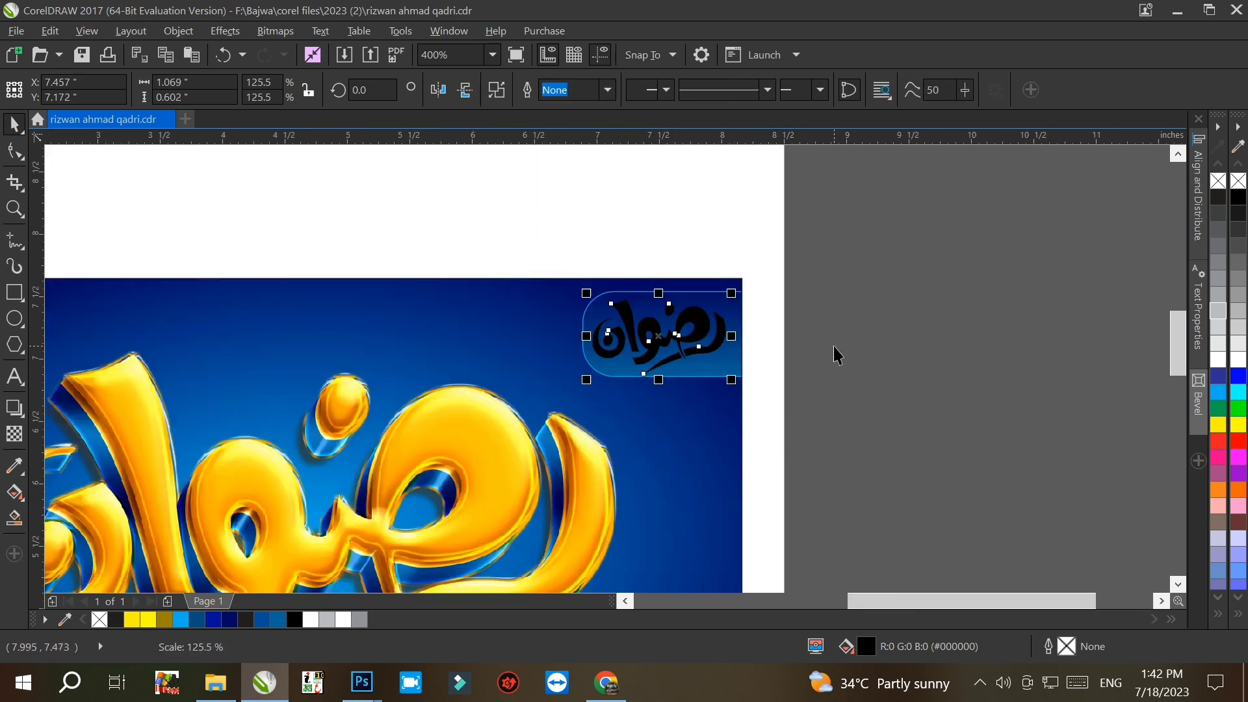
Step: Copy only the fill from the silver full-name calligraphy to the black single-word calligraphy
click(50, 31)
click(98, 287)
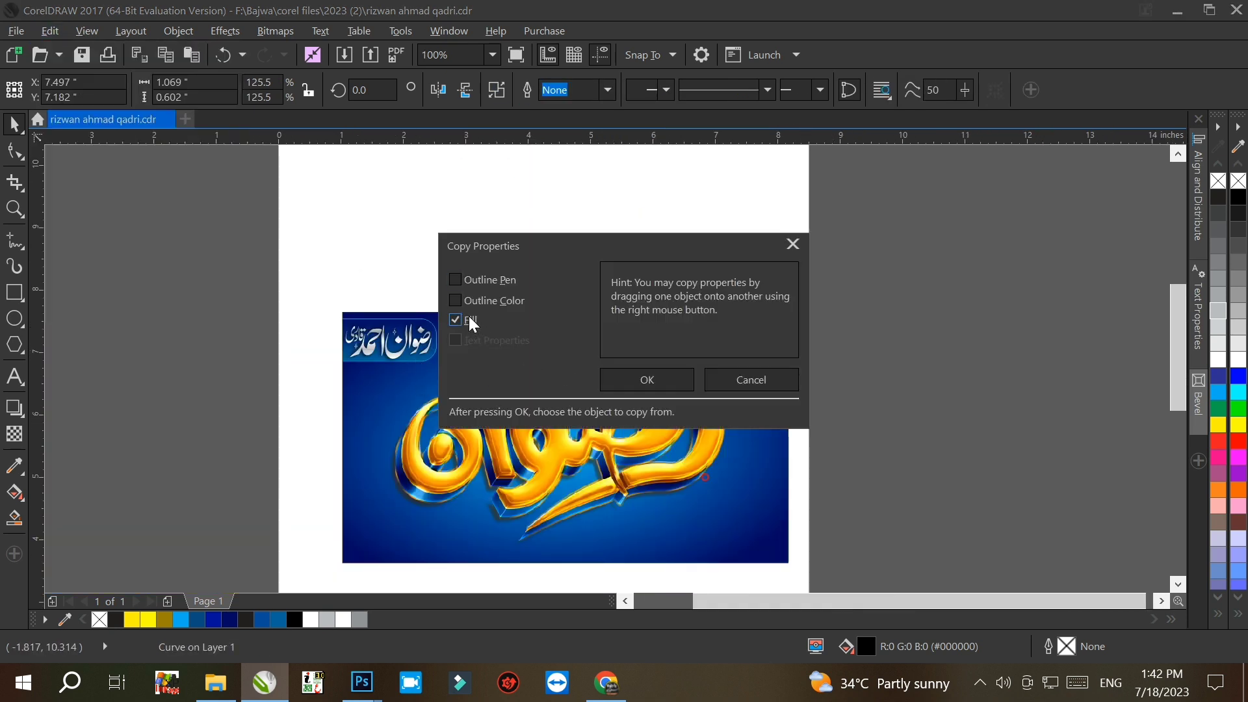
key(Return)
scroll(742, 357, up, 2)
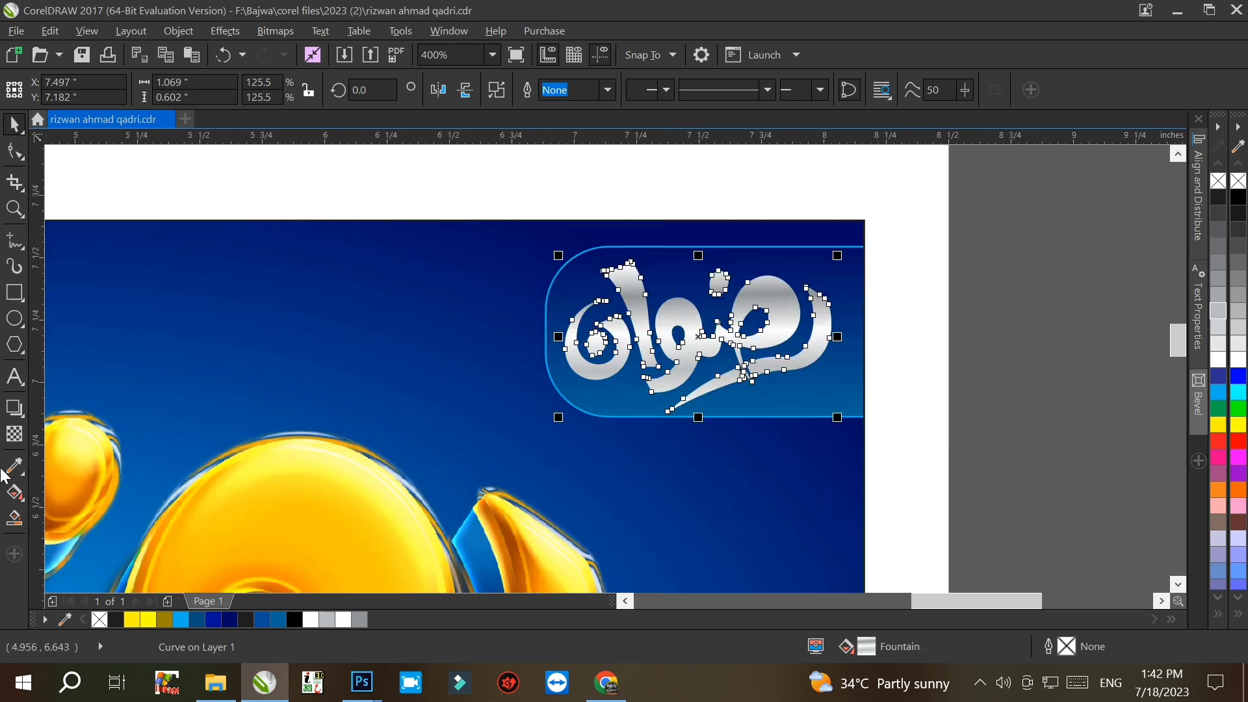
Step: Add a downward drop shadow to the silver single-word calligraphy on the right rounded rectangle
click(14, 408)
drag(698, 262, 697, 413)
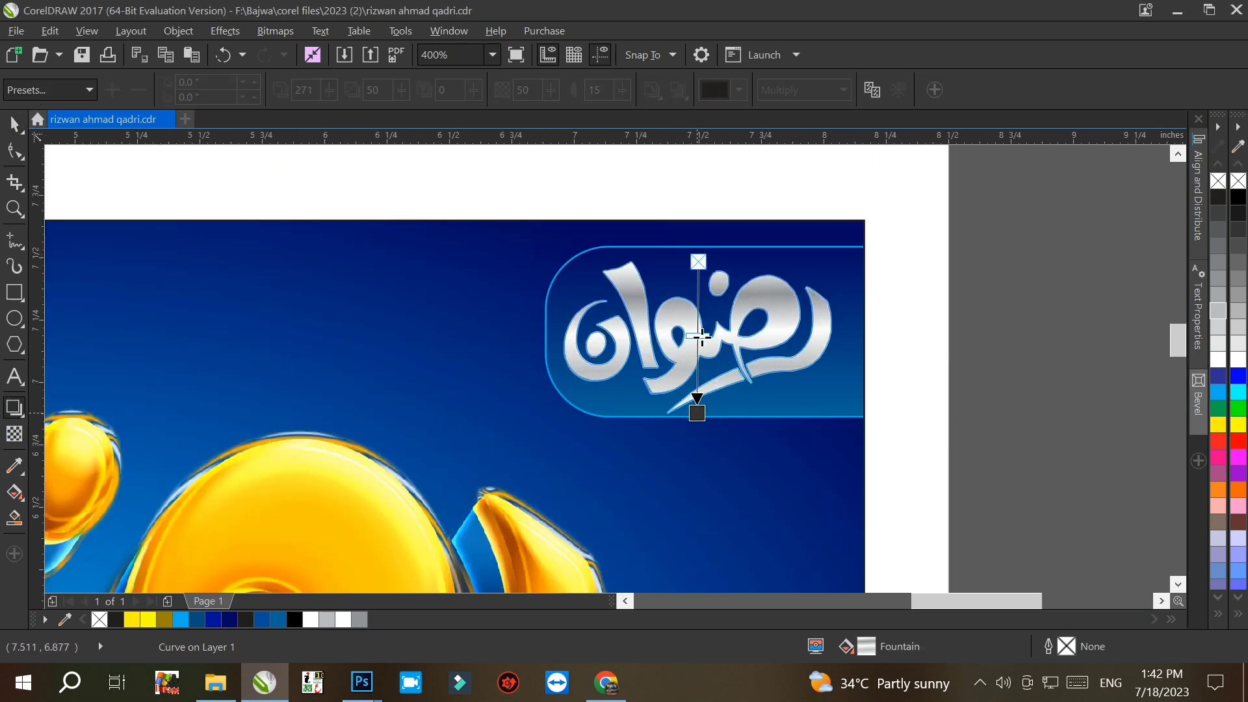
click(14, 125)
scroll(760, 305, down, 2)
click(858, 339)
Step: PowerClip the silver single-word calligraphy and the silver full-name calligraphy inside the blue background rectangle
click(746, 357)
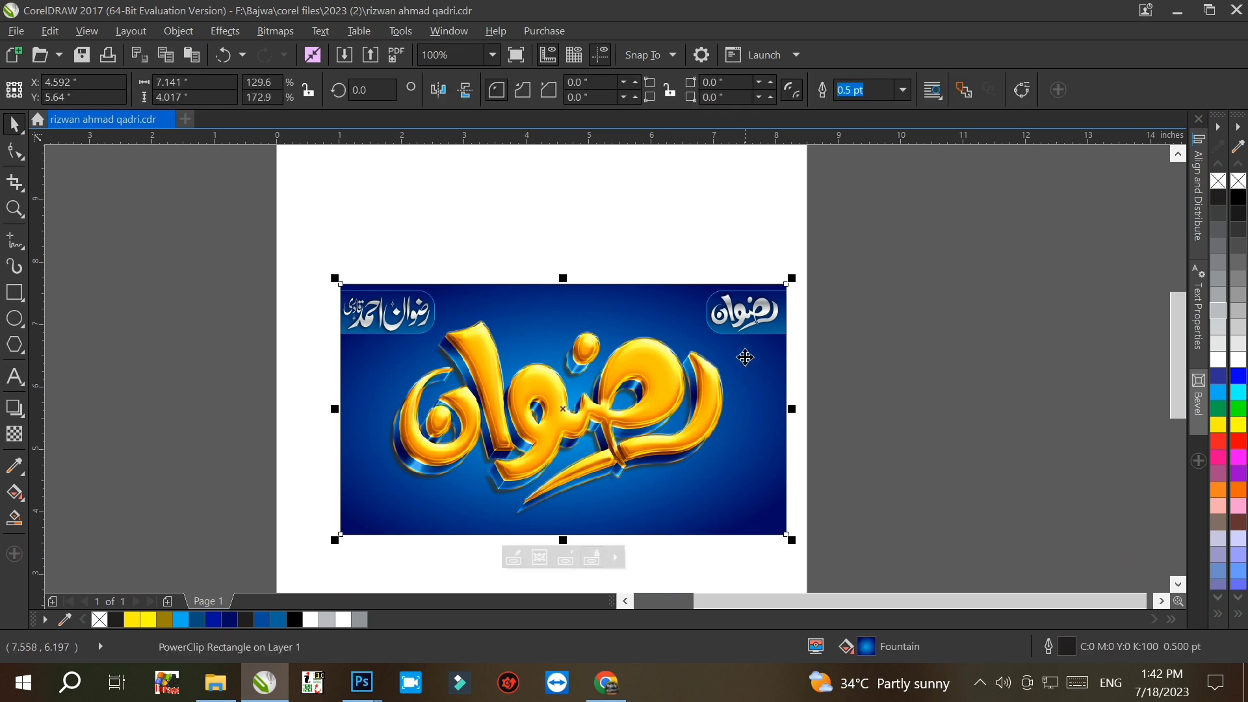
right_click(742, 315)
click(777, 182)
click(751, 414)
click(300, 296)
right_click(377, 315)
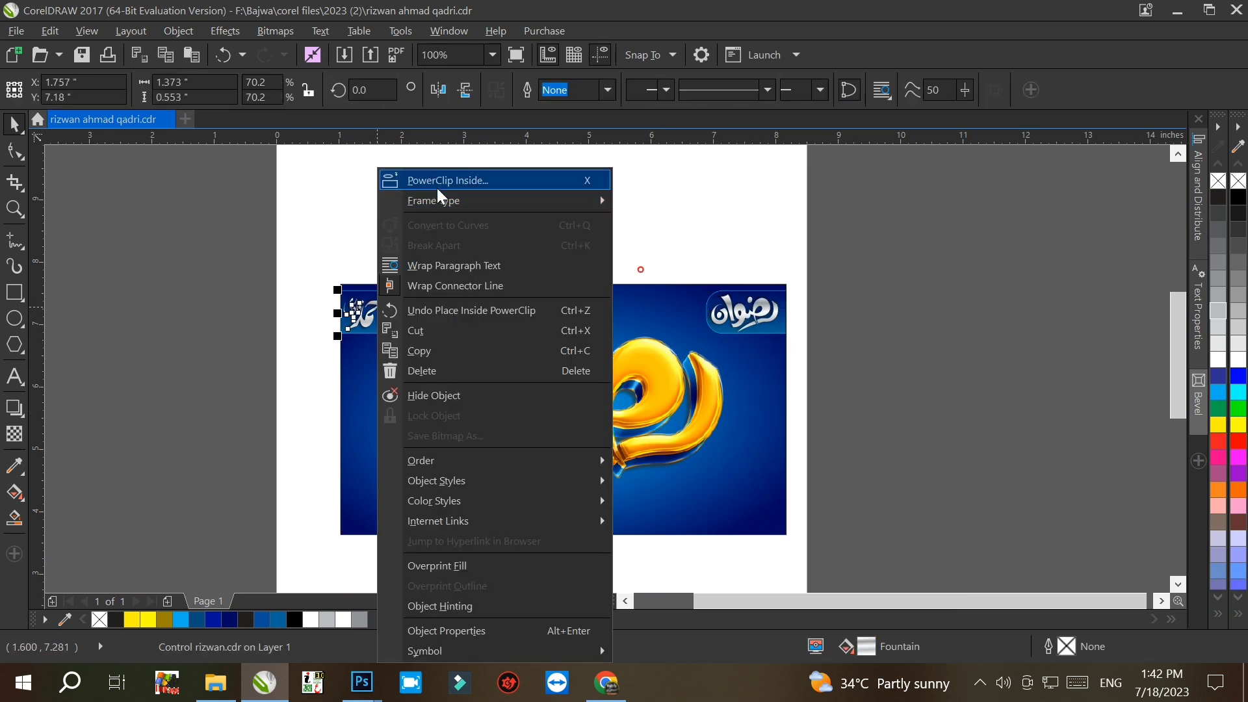
click(434, 185)
click(771, 468)
click(845, 452)
scroll(699, 380, down, 1)
scroll(661, 407, up, 1)
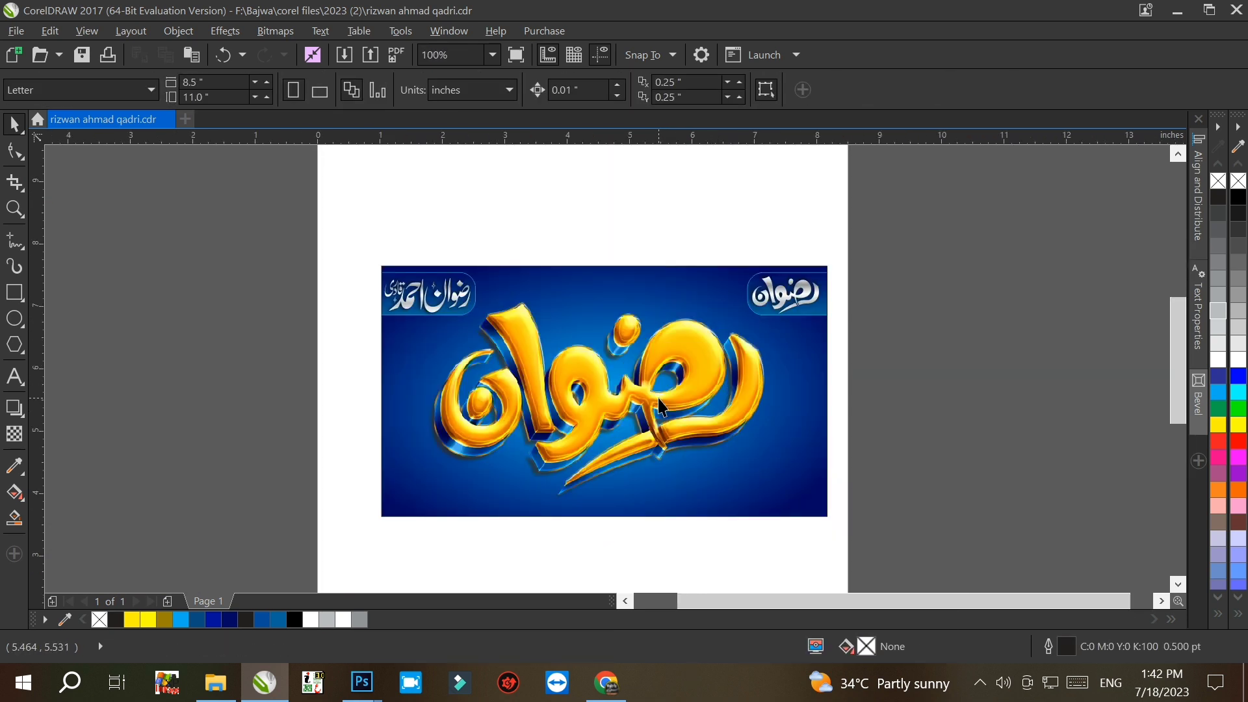